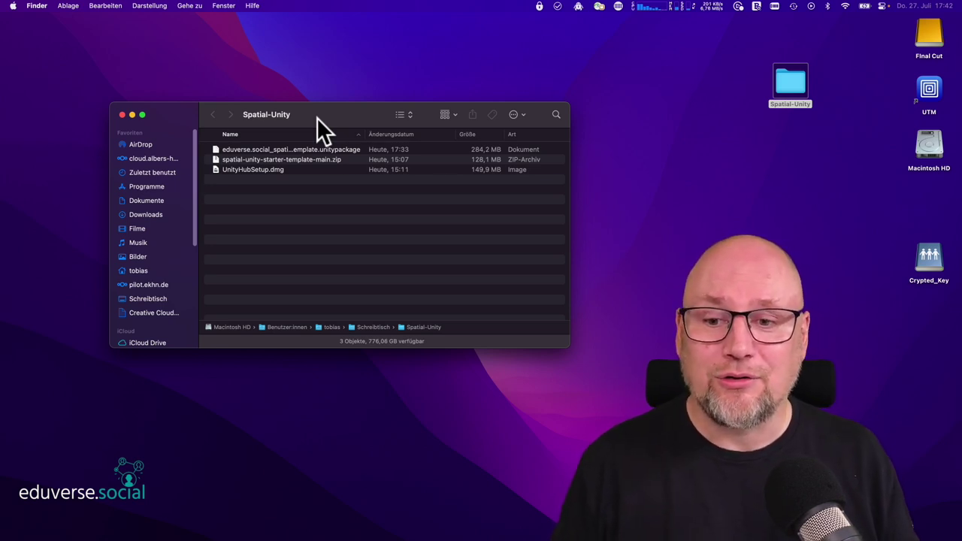
# Install Unity Hub from UnityHubSetup.dmg into the Applications folder, agreeing to the Unity Terms of Service
pyautogui.click(263, 149)
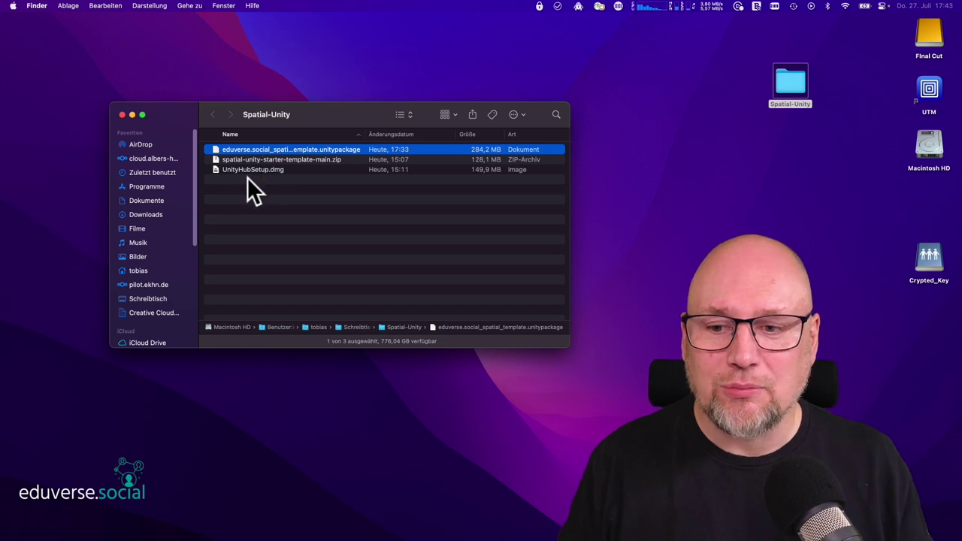
pyautogui.click(247, 178)
pyautogui.click(249, 169)
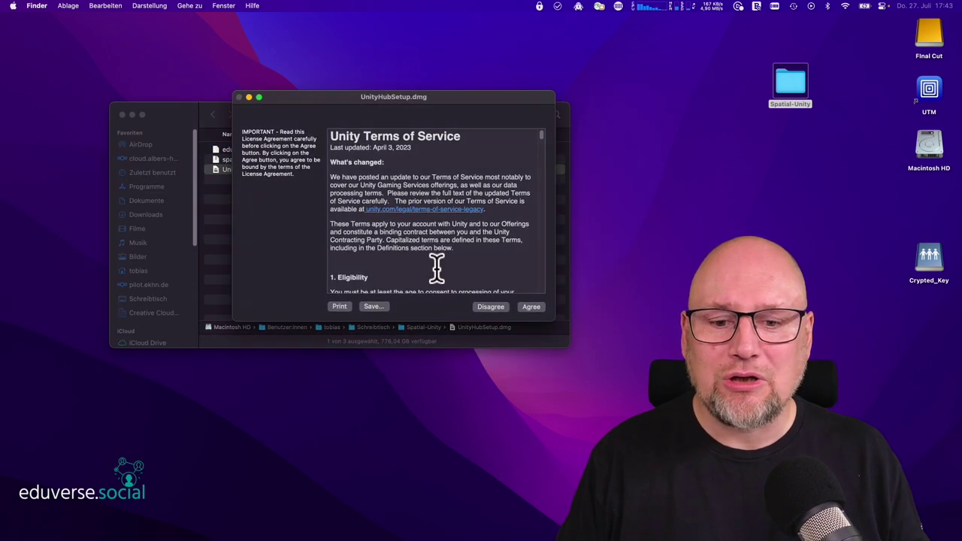
pyautogui.click(534, 307)
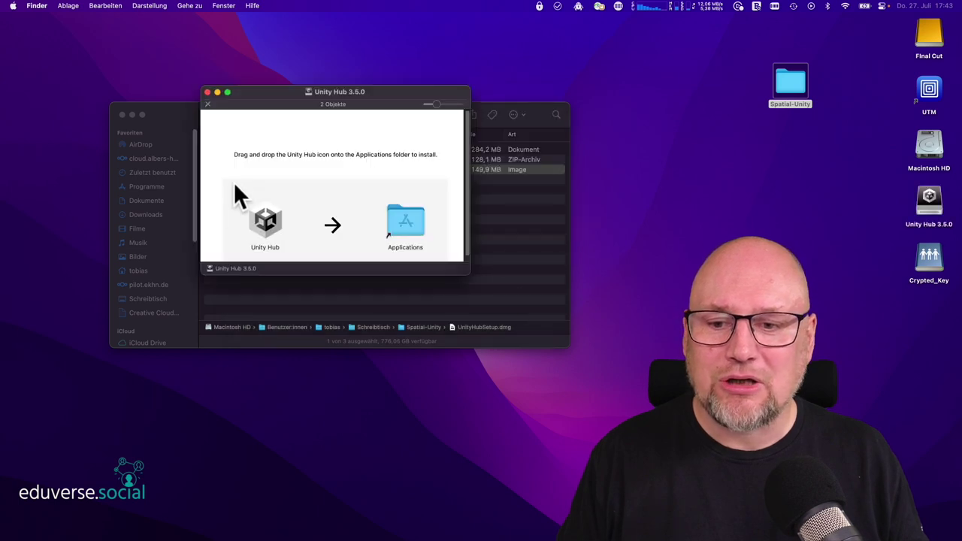
pyautogui.moveTo(269, 224); pyautogui.dragTo(412, 247)
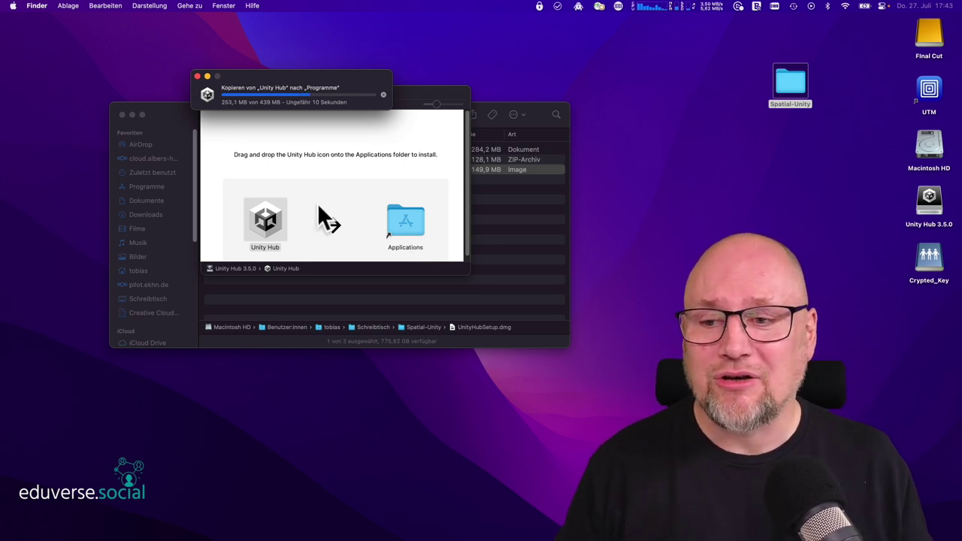
# Close the open Finder windows and eject the Unity Hub 3.5.0 disk image
pyautogui.click(121, 115)
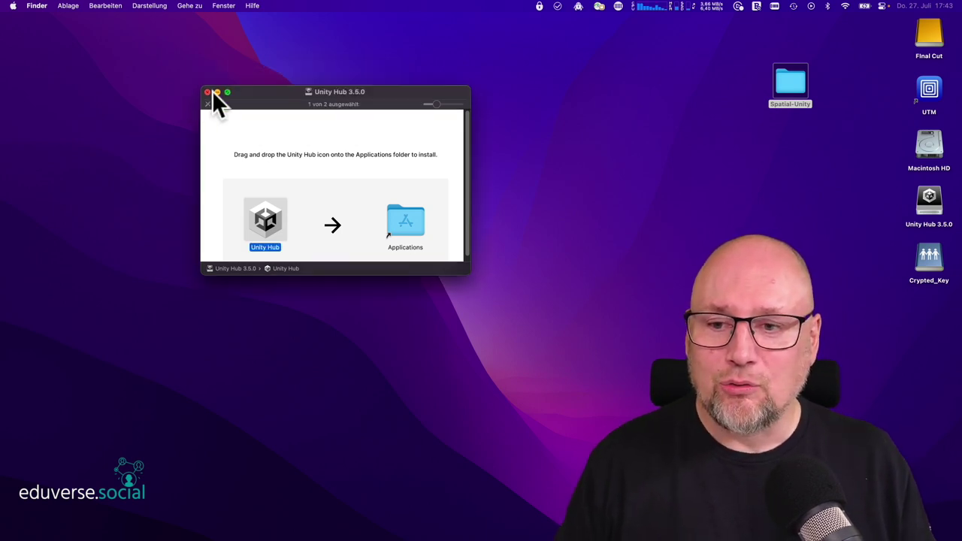
pyautogui.click(207, 92)
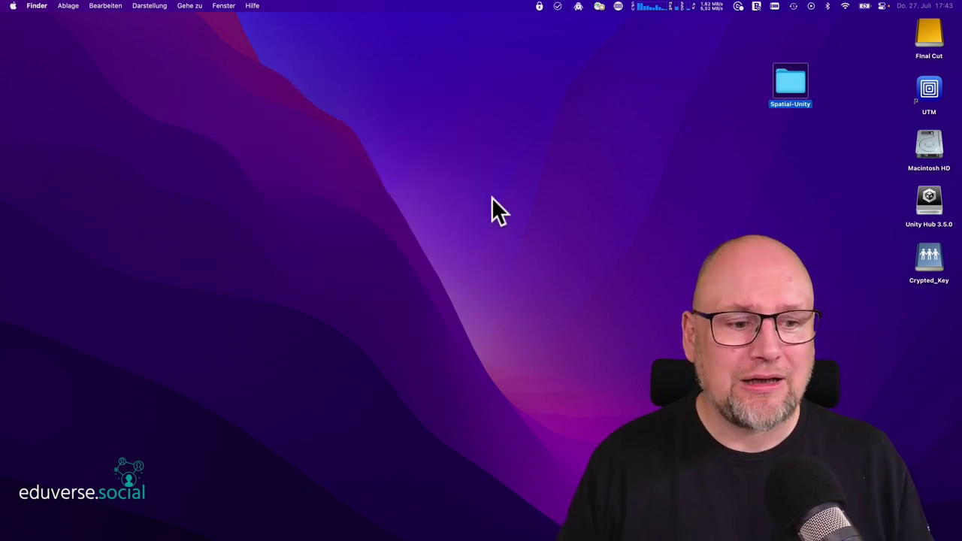
pyautogui.rightClick(930, 204)
pyautogui.click(898, 218)
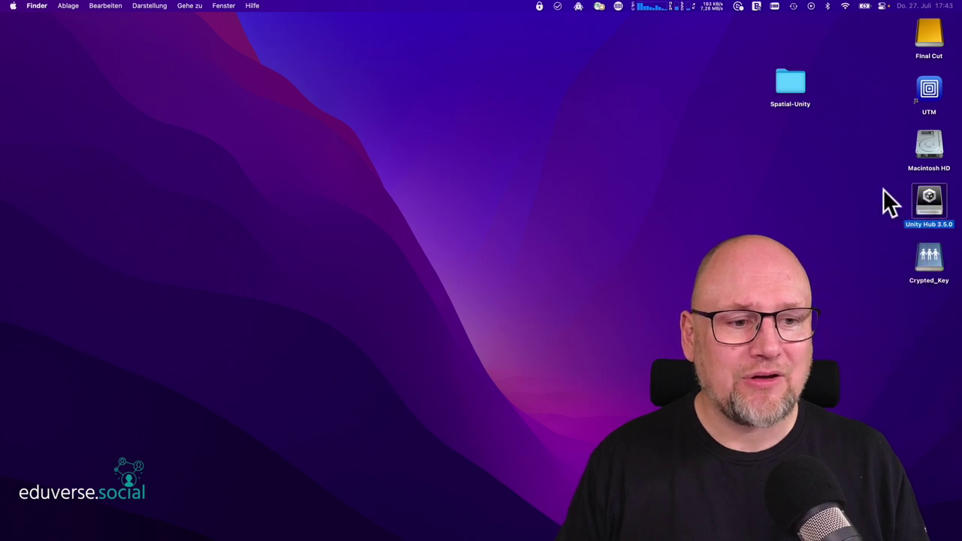
# Launch Unity Hub from the Programme folder on Macintosh HD and allow the downloaded app to open
pyautogui.doubleClick(930, 146)
pyautogui.doubleClick(372, 151)
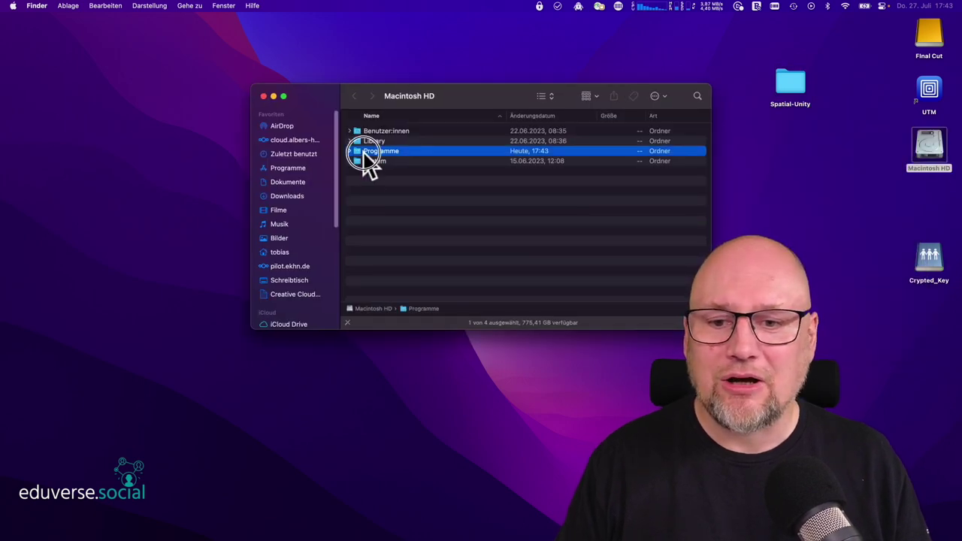
pyautogui.click(376, 221)
pyautogui.press('u')
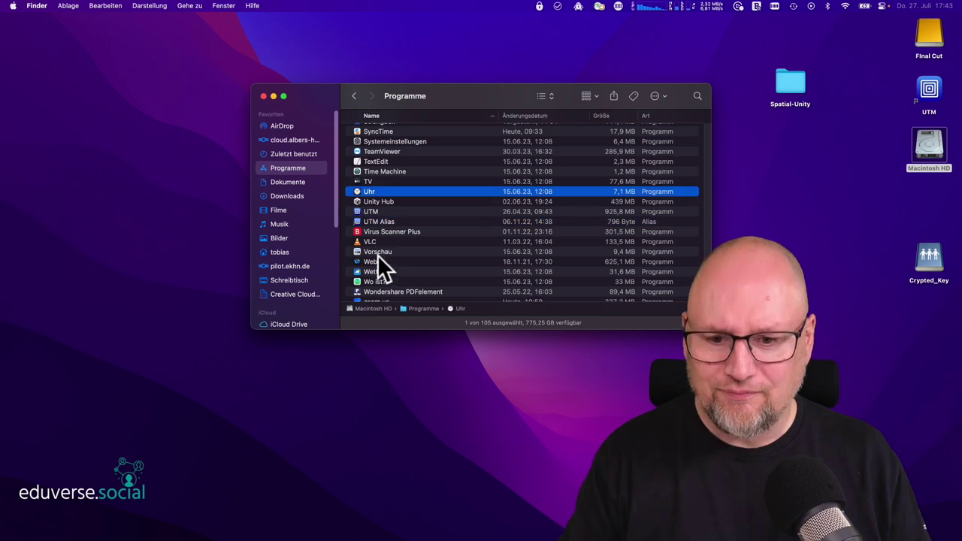
pyautogui.click(370, 201)
pyautogui.doubleClick(370, 201)
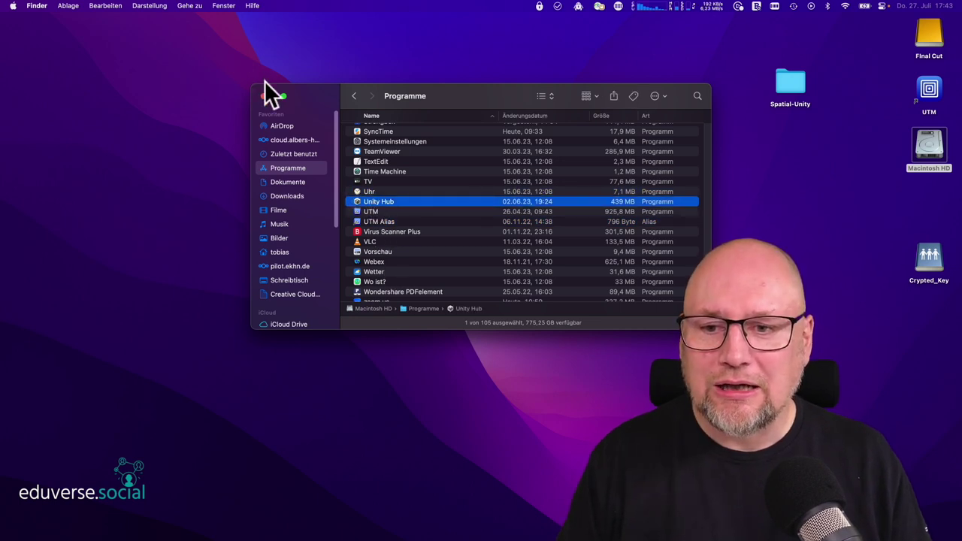
pyautogui.click(264, 96)
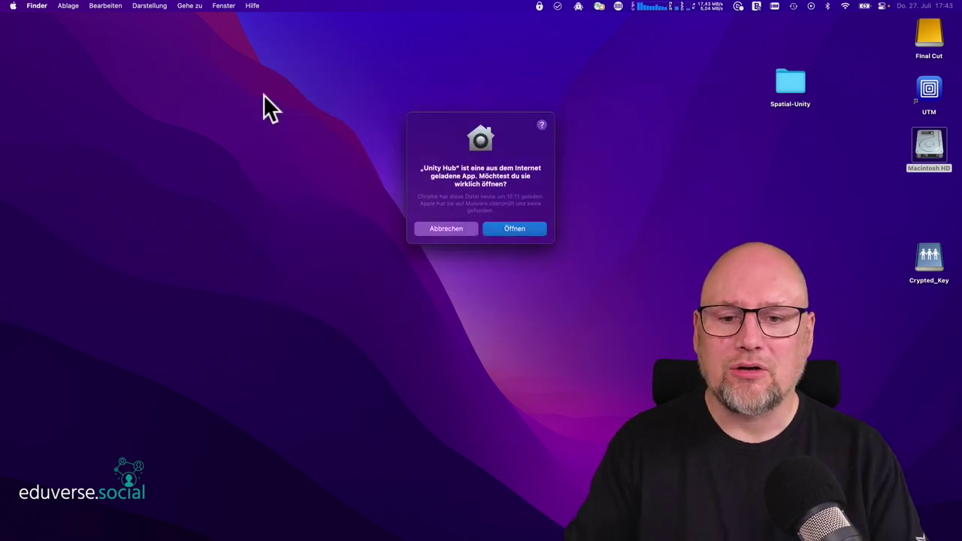
pyautogui.click(514, 230)
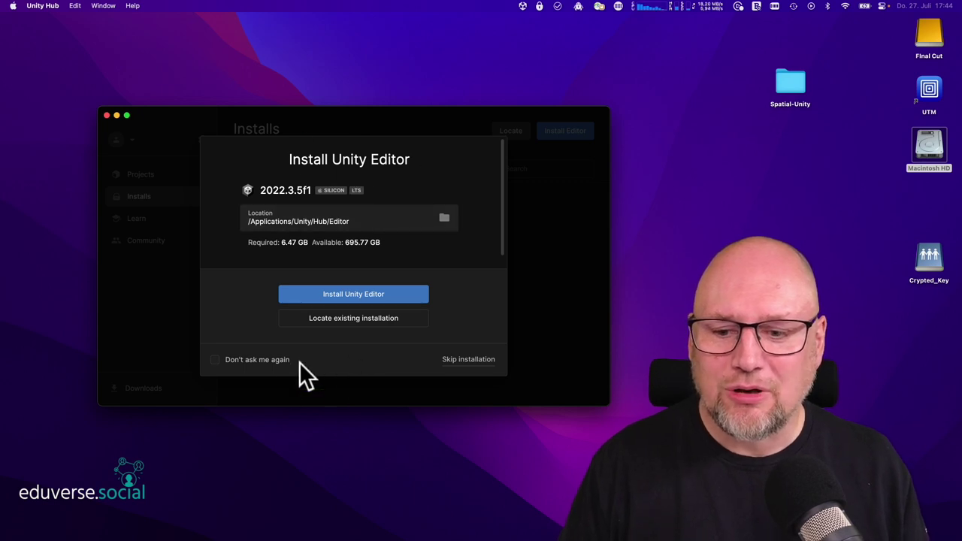
# Skip the suggested Unity Editor installation and sign in to Unity Hub through the browser, closing the browser window when done
pyautogui.click(469, 361)
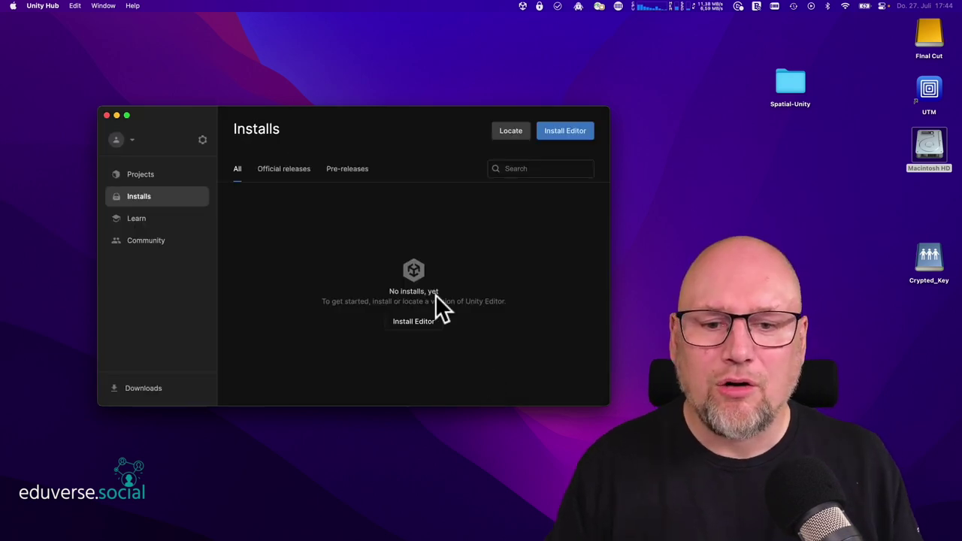
pyautogui.click(133, 142)
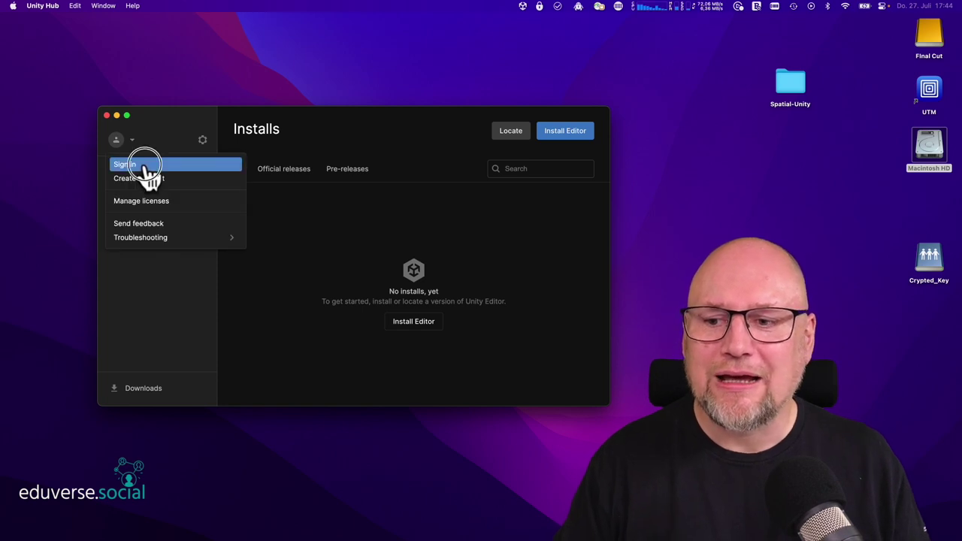
pyautogui.click(143, 165)
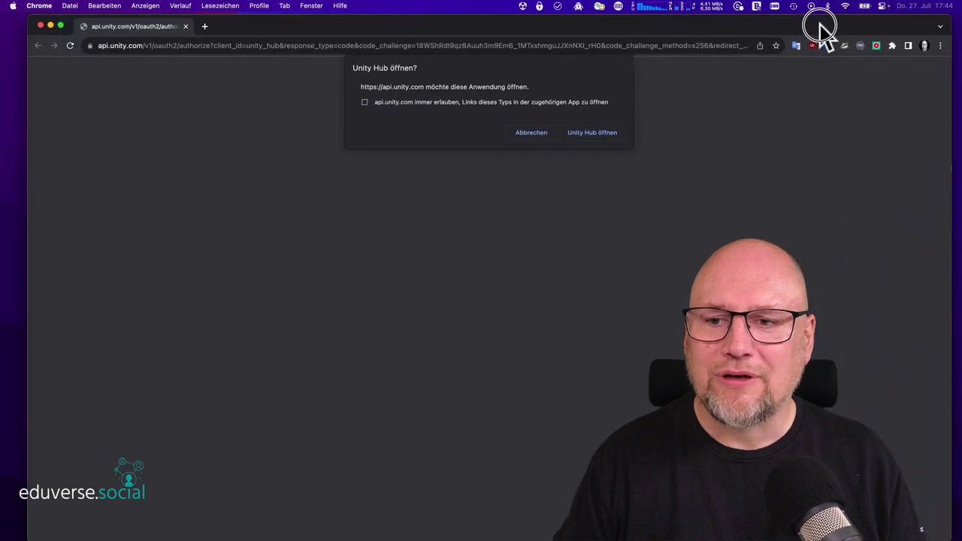
pyautogui.click(582, 131)
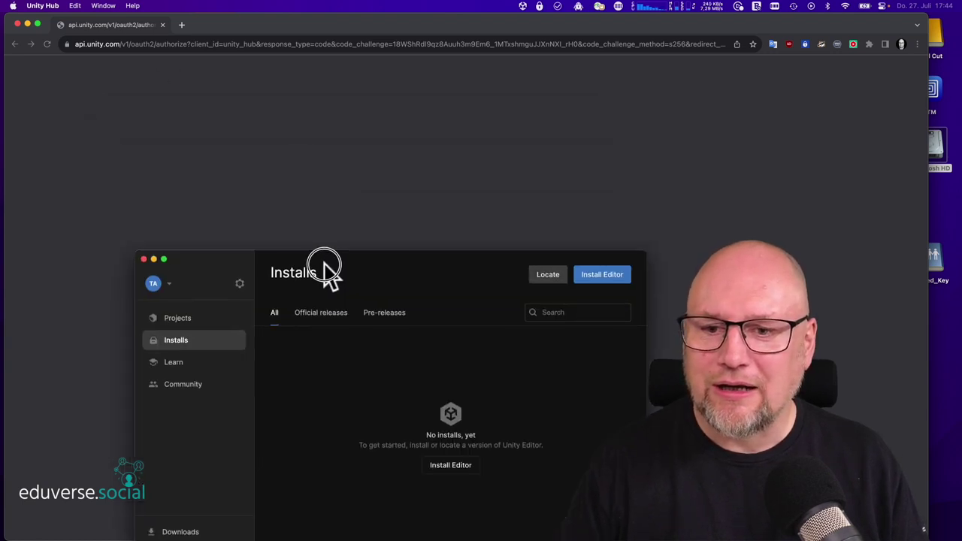
pyautogui.moveTo(323, 269); pyautogui.dragTo(313, 123)
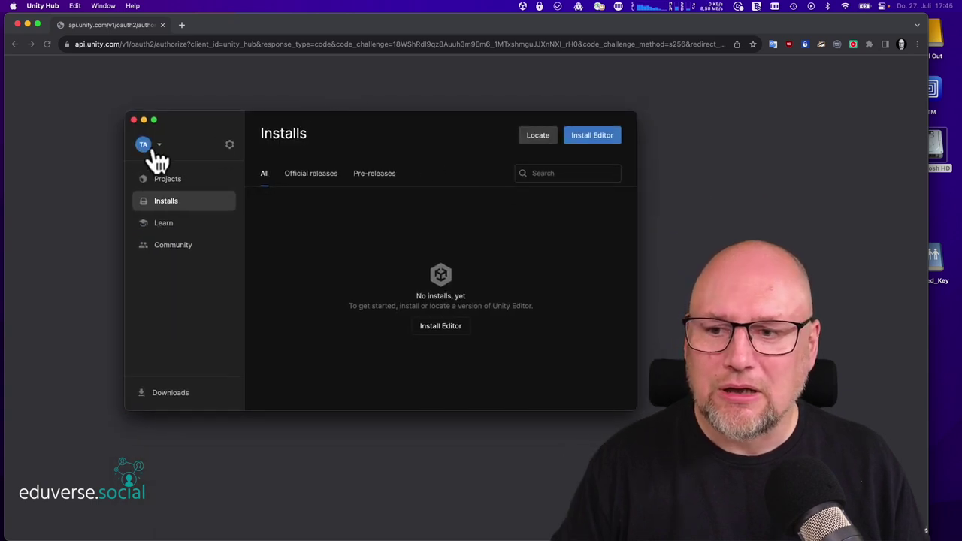
pyautogui.click(17, 24)
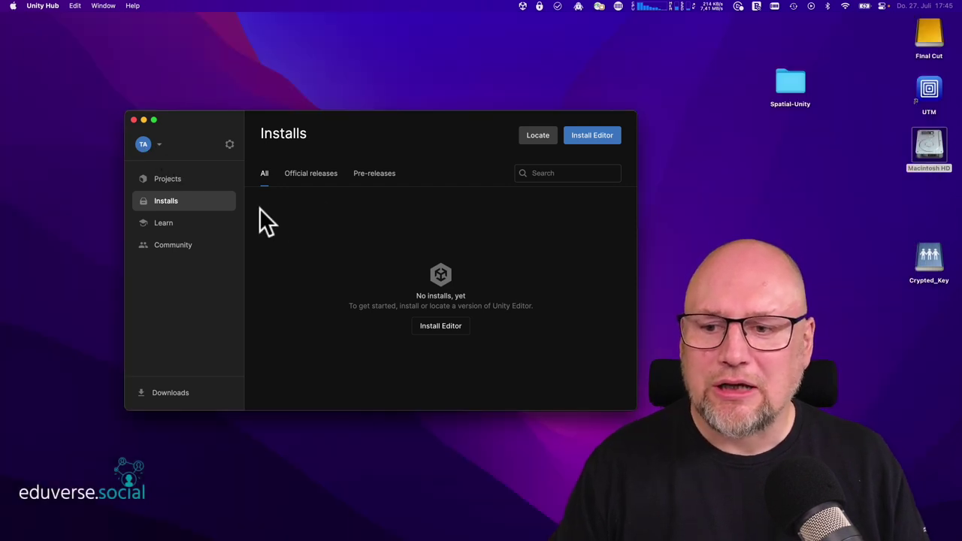
# Start opening an existing project and browse to the Spatial-Unity folder on the desktop
pyautogui.click(172, 186)
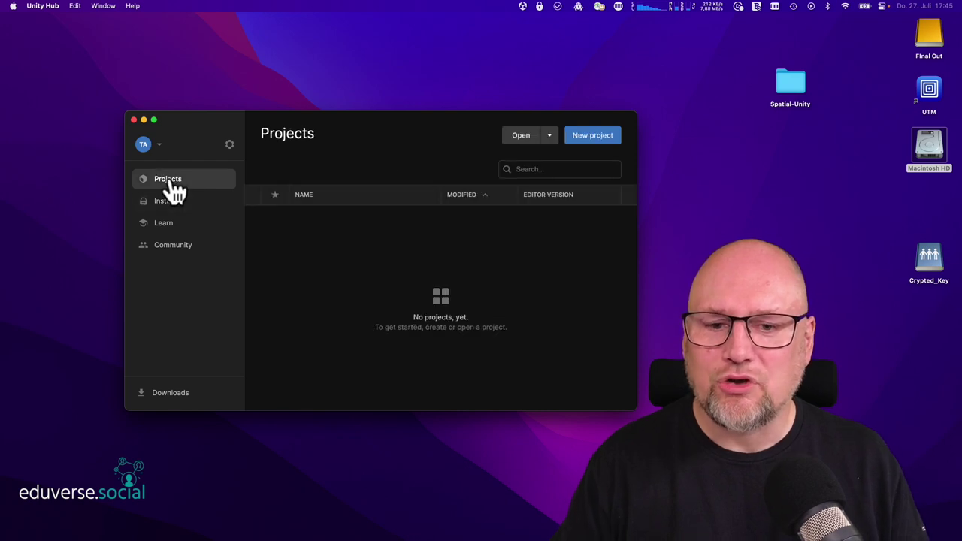
pyautogui.click(517, 143)
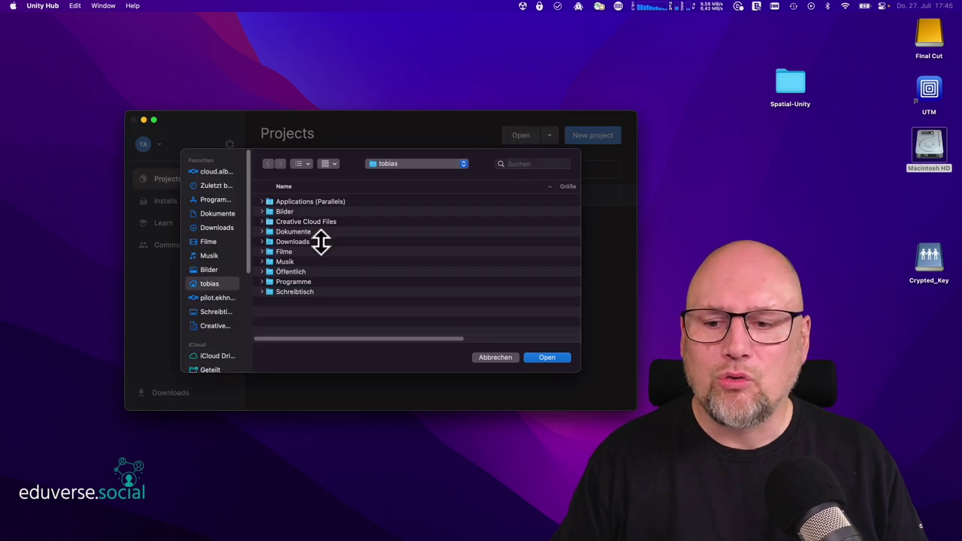
pyautogui.click(215, 312)
pyautogui.doubleClick(293, 231)
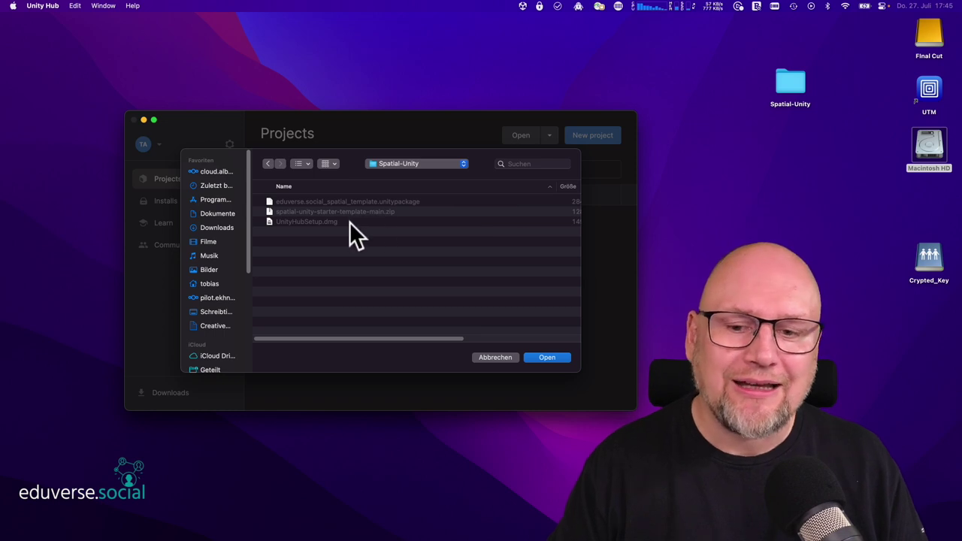
# Unpack spatial-unity-starter-template-main.zip in the Spatial-Unity folder and open the extracted folder as a project
pyautogui.doubleClick(788, 80)
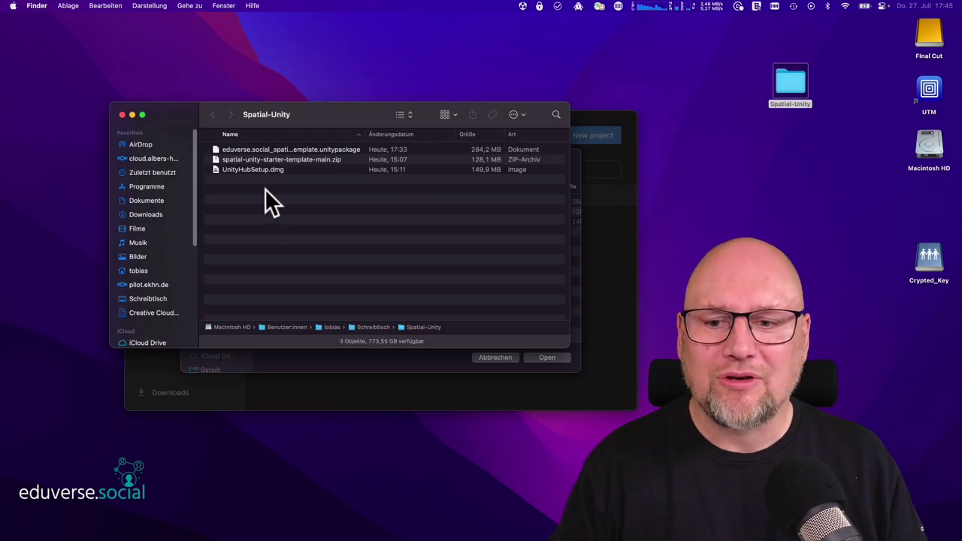
pyautogui.doubleClick(309, 159)
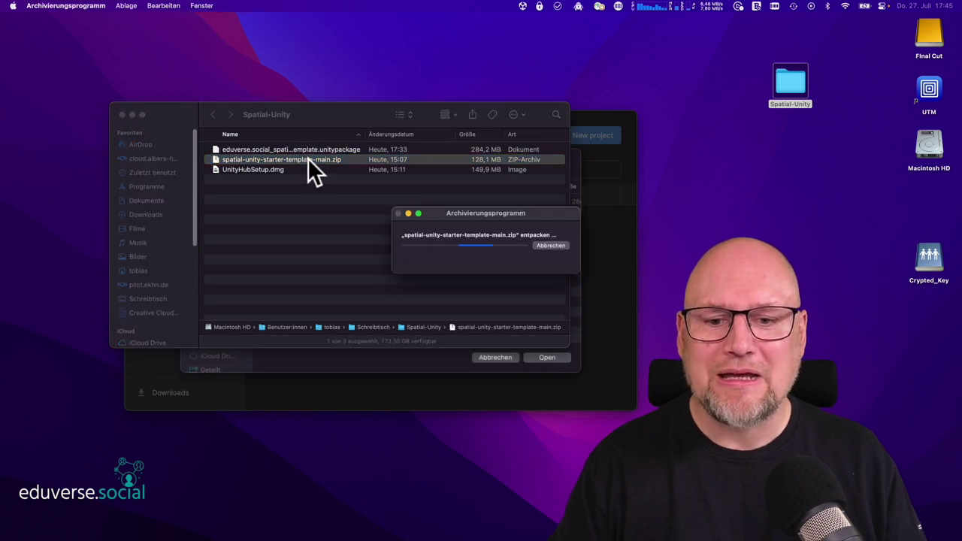
pyautogui.click(121, 115)
pyautogui.click(305, 212)
pyautogui.click(546, 358)
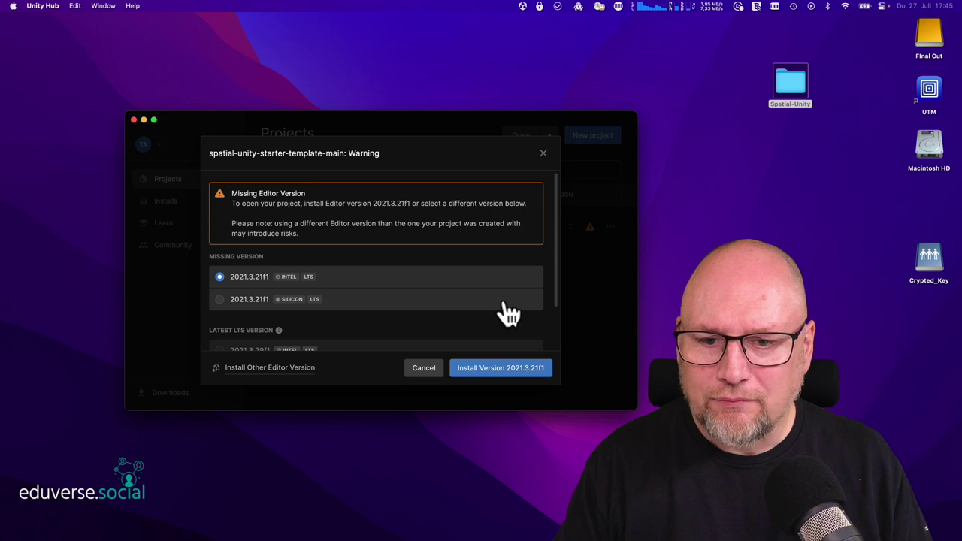
# Choose the Silicon build of the missing editor version 2021.3.21f1 and proceed to its installation
pyautogui.scroll(-2, 341, 263)
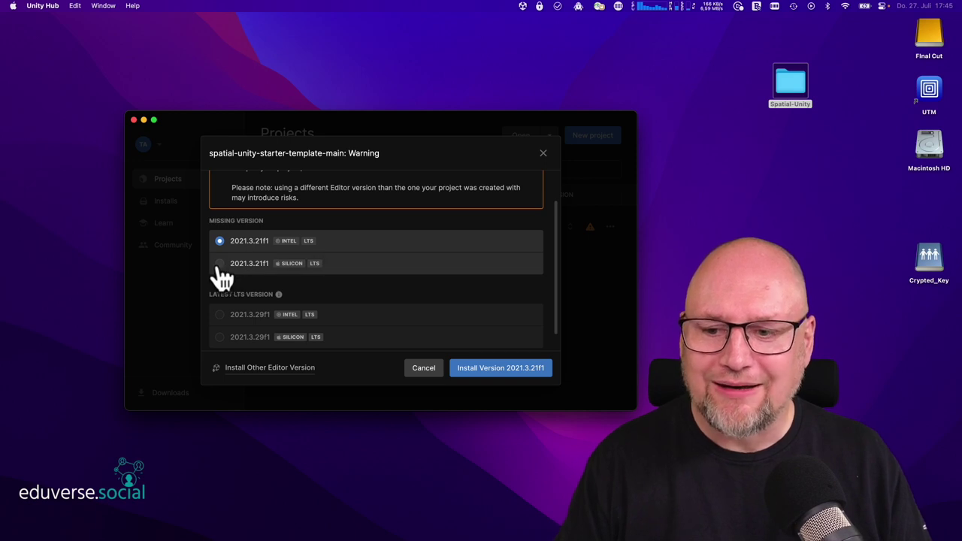
pyautogui.click(220, 265)
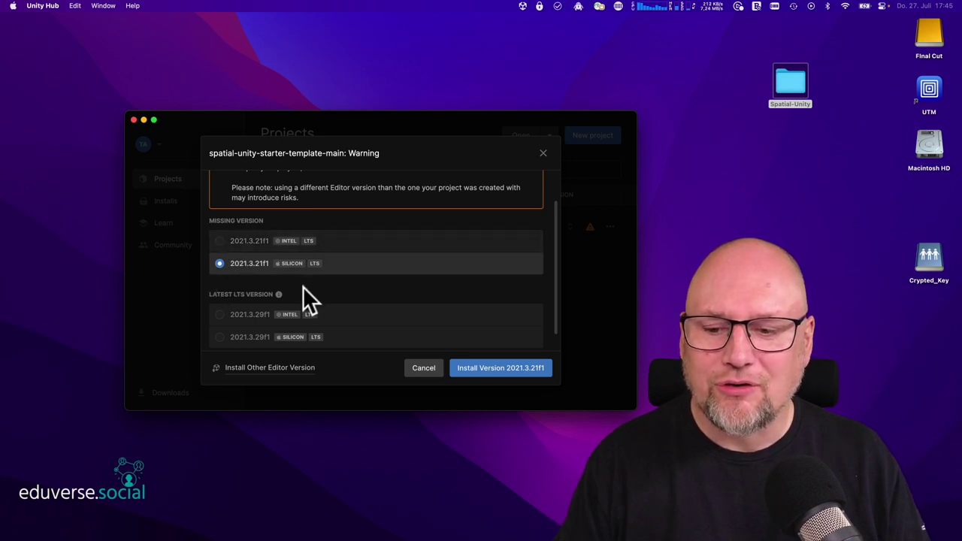
pyautogui.scroll(-2, 310, 301)
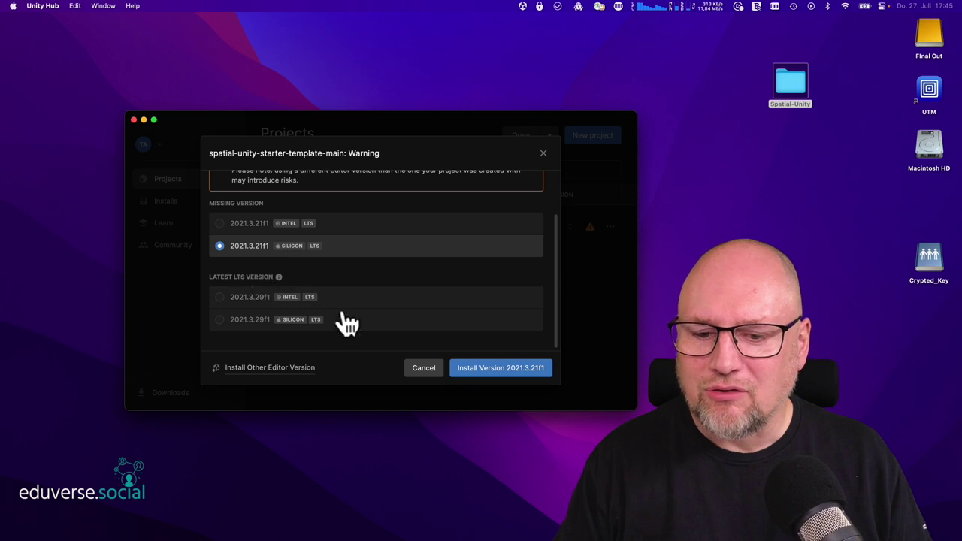
pyautogui.click(496, 368)
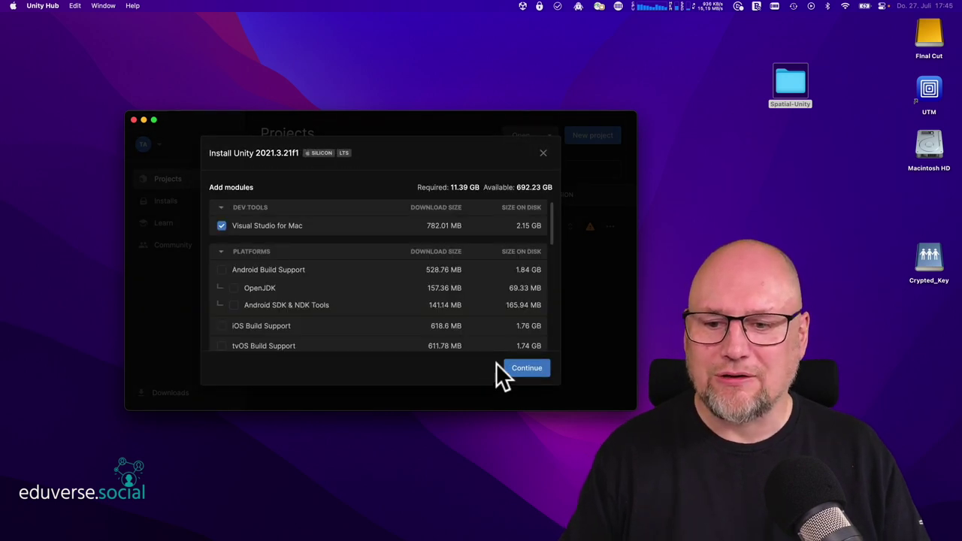
# Exclude Visual Studio for Mac from the modules, keep WebGL Build Support, and start the editor installation
pyautogui.click(221, 227)
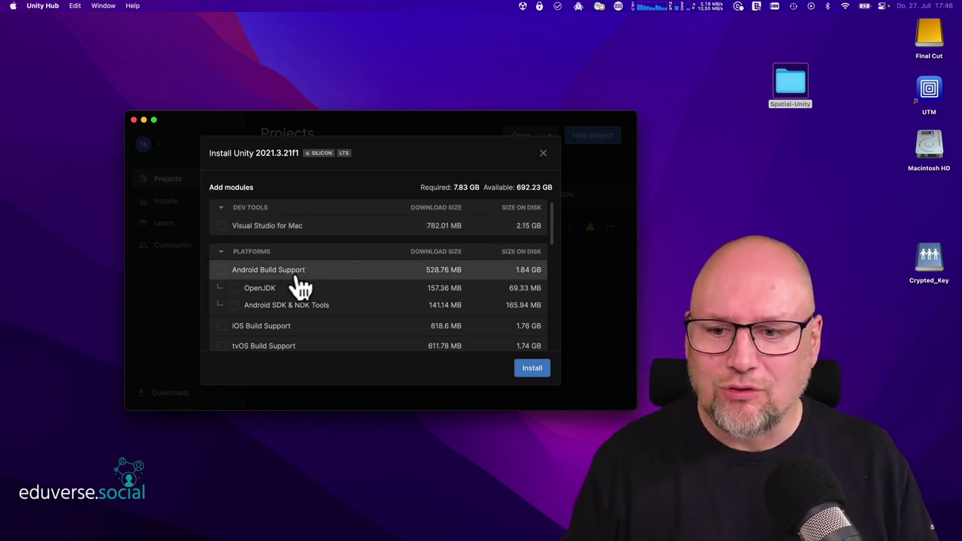
pyautogui.scroll(-5, 296, 285)
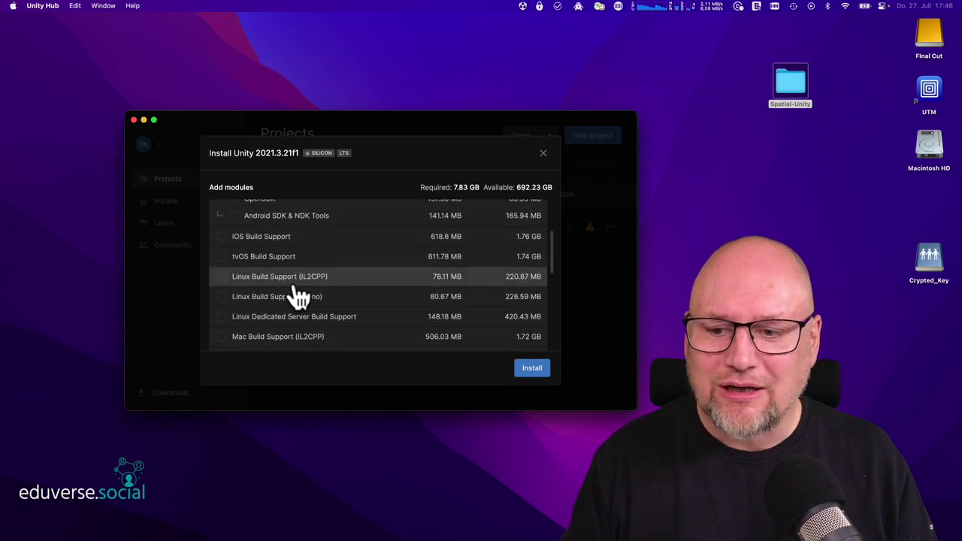
pyautogui.scroll(-2, 300, 297)
pyautogui.scroll(-5, 298, 297)
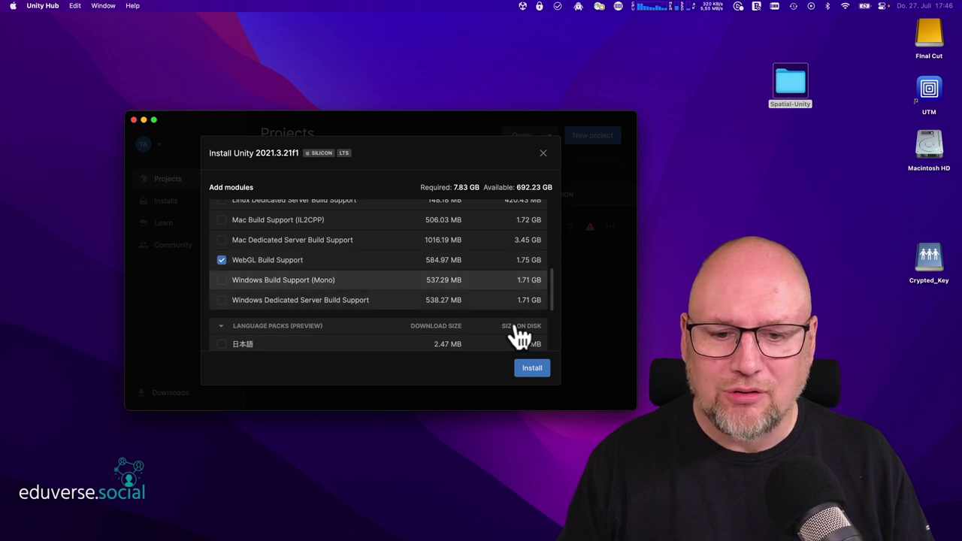
pyautogui.click(534, 371)
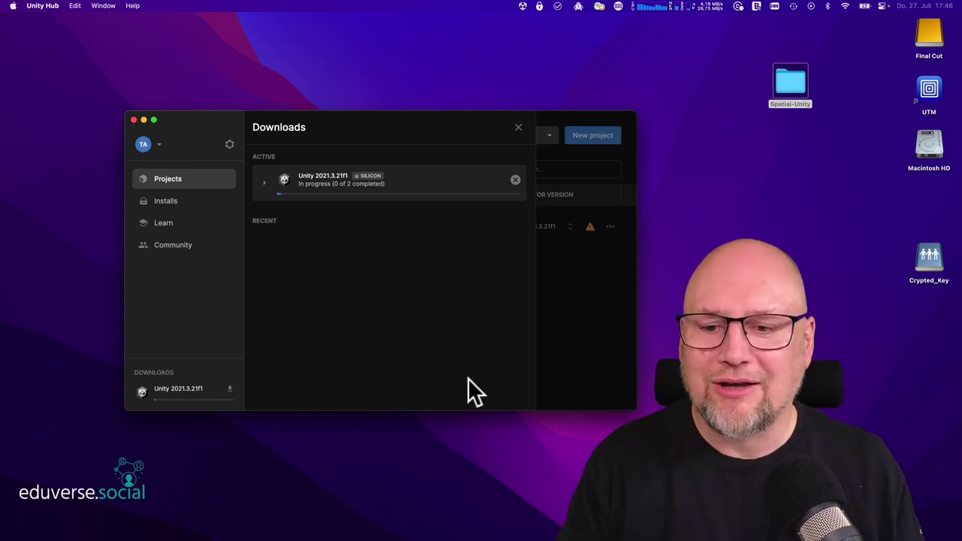
# Close the downloads overview once the editor is installed and open the spatial-unity-starter-template-main project
pyautogui.click(264, 182)
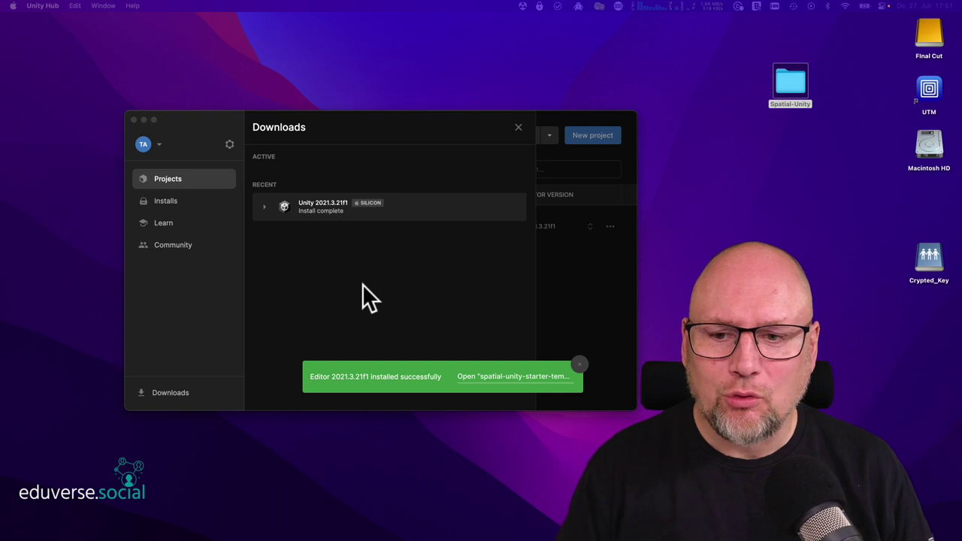
pyautogui.click(517, 128)
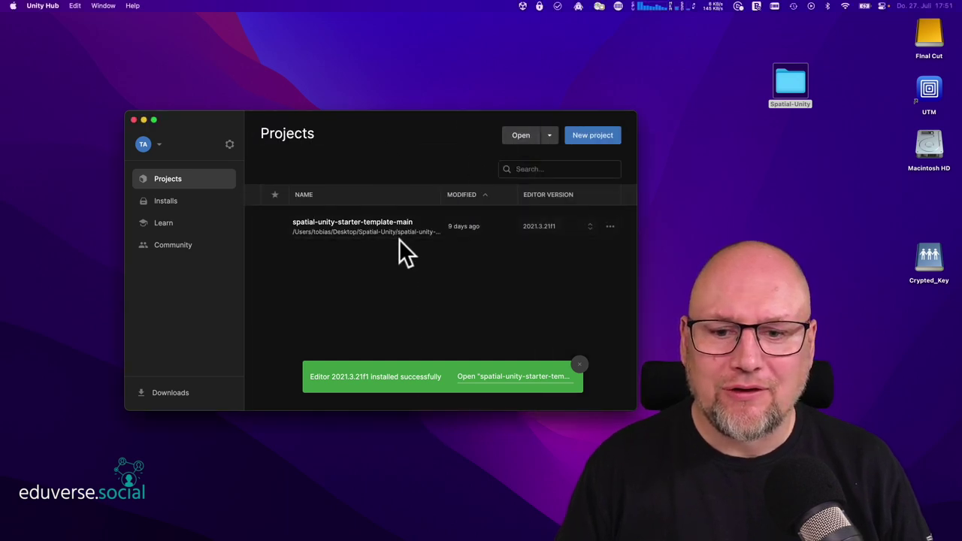
pyautogui.click(394, 239)
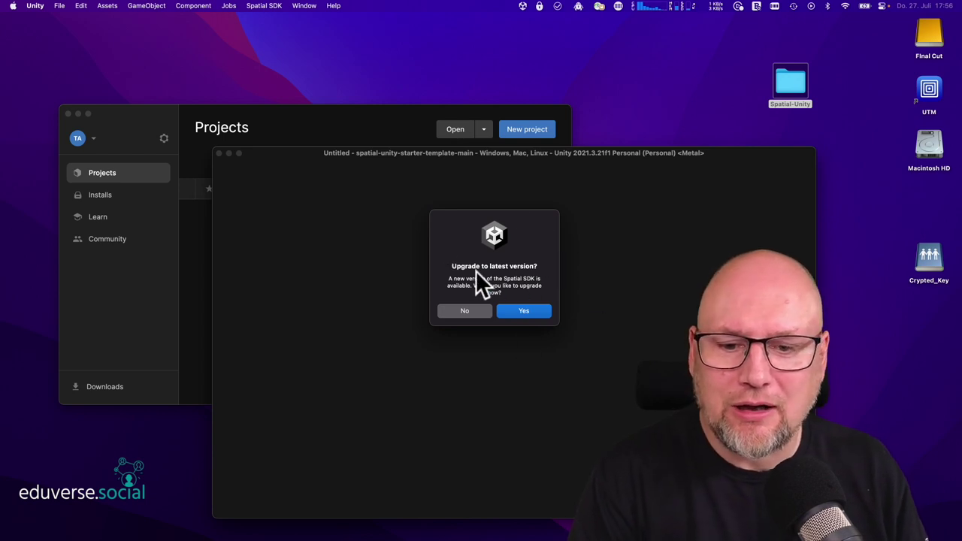
# Accept the Spatial SDK upgrade to the latest version, then reposition the Unity editor window and enlarge it
pyautogui.click(527, 311)
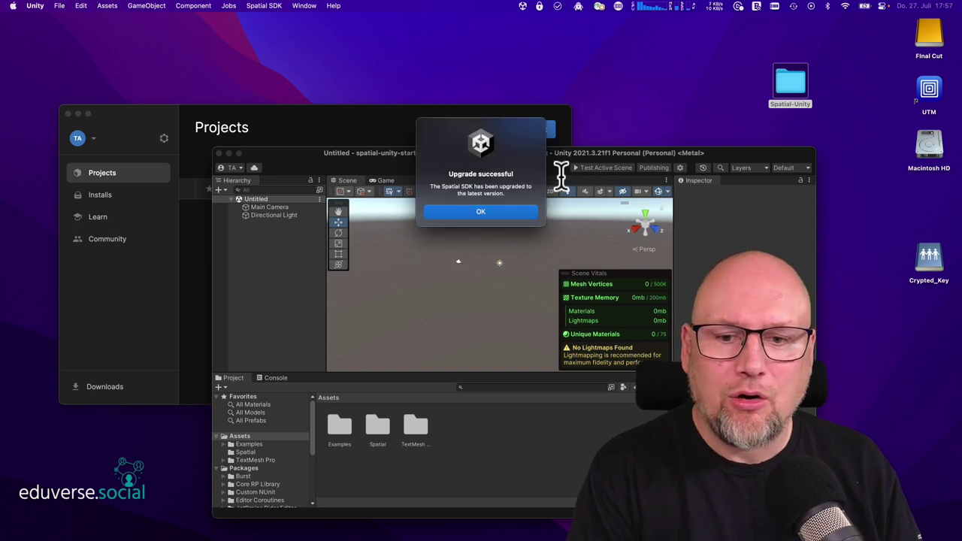
pyautogui.click(481, 212)
pyautogui.moveTo(731, 157); pyautogui.dragTo(557, 43)
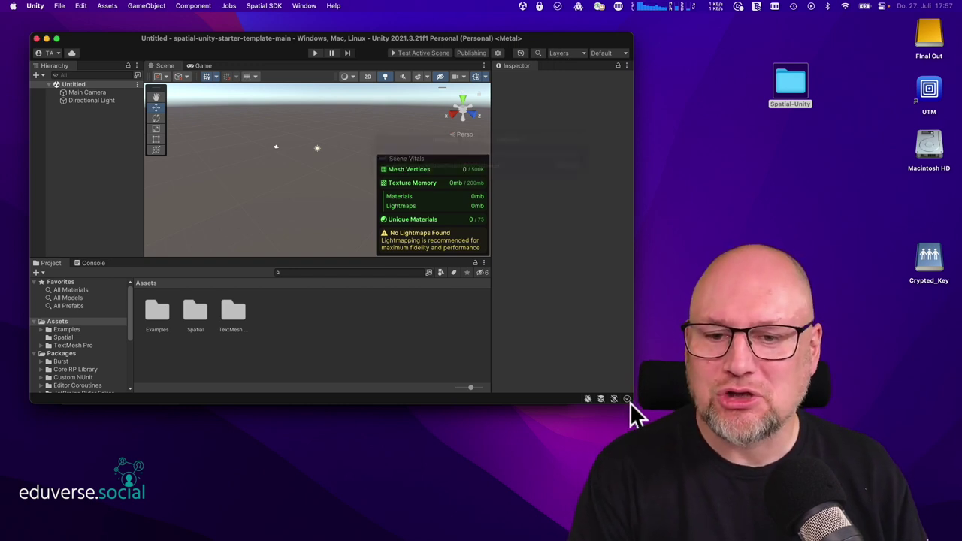
pyautogui.moveTo(633, 404); pyautogui.dragTo(700, 460)
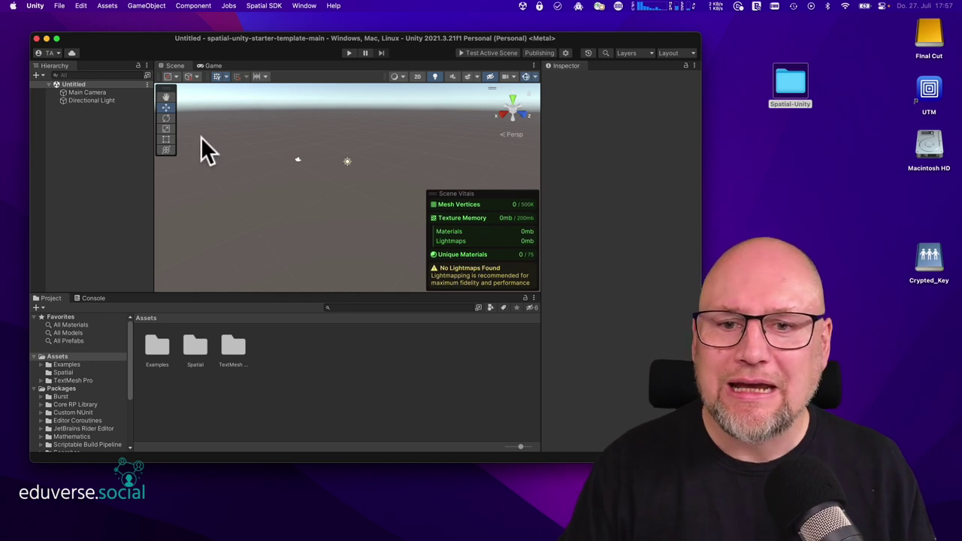
# Choose eduverse.social_spatial_template.unitypackage from the Spatial-Unity folder on the Desktop as the custom package for import
pyautogui.click(107, 7)
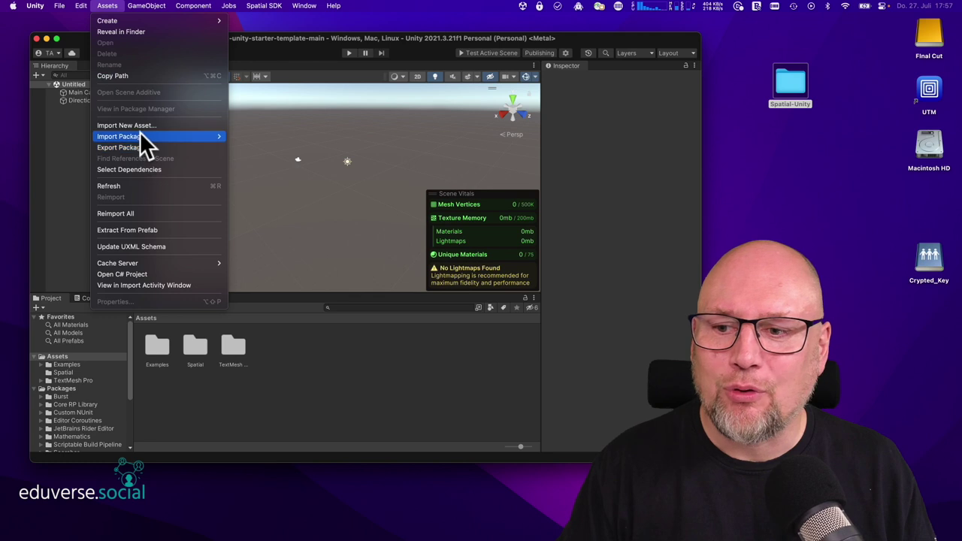
pyautogui.moveTo(143, 138)
pyautogui.click(256, 136)
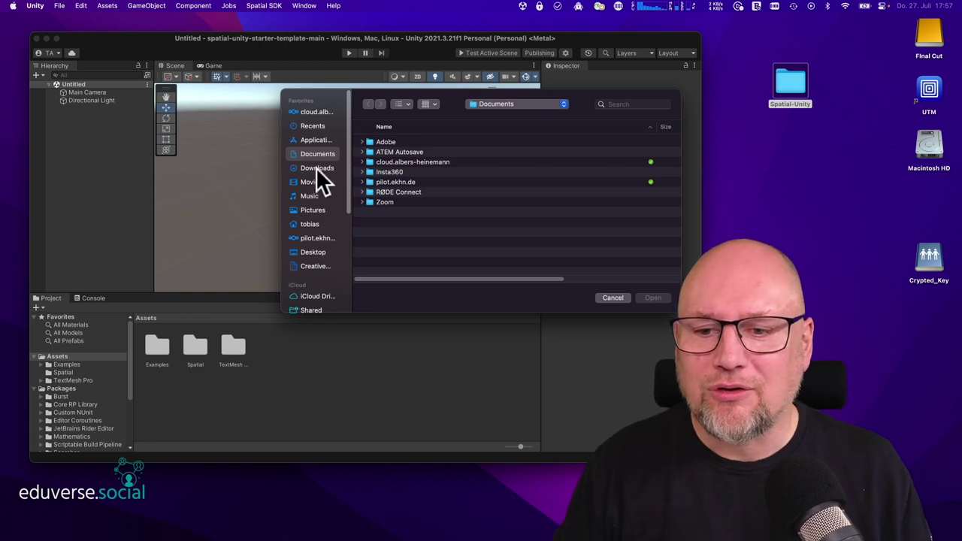
pyautogui.click(315, 252)
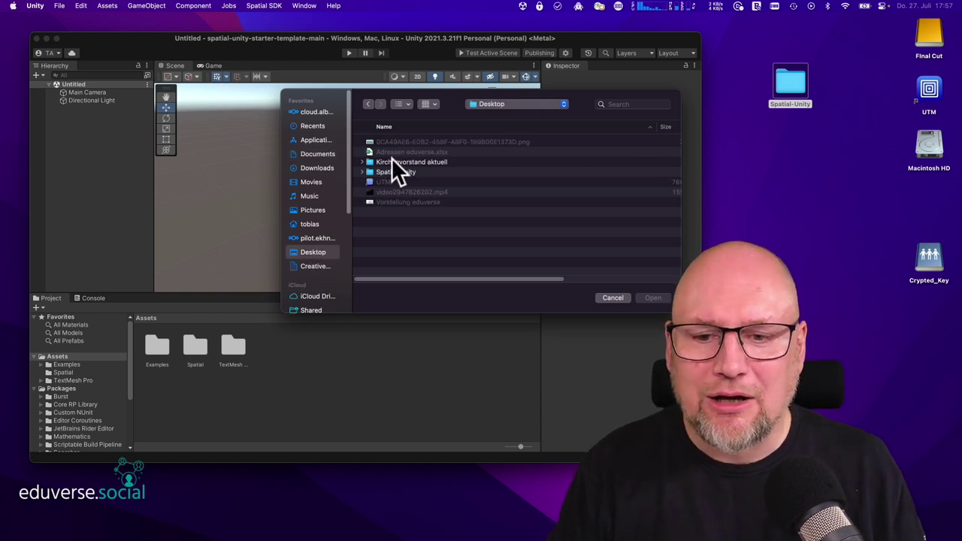
pyautogui.doubleClick(391, 172)
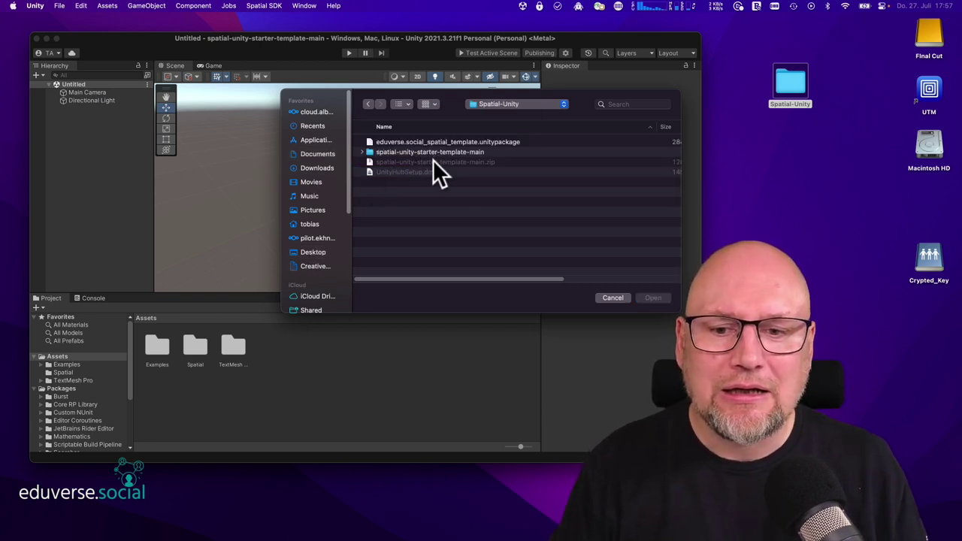
pyautogui.click(408, 141)
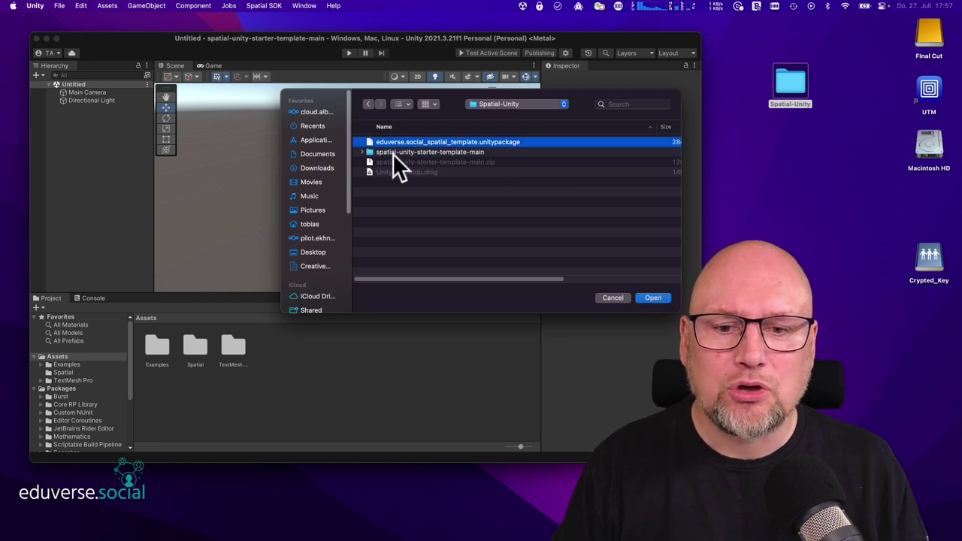
pyautogui.click(654, 298)
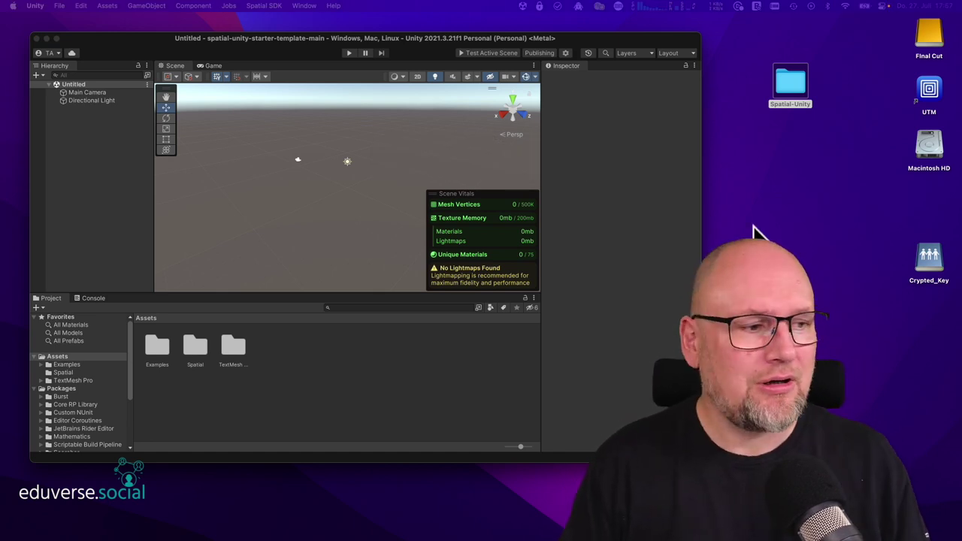
# Import all contents of the eduverse.social_spatial_template package into the project
pyautogui.moveTo(316, 144); pyautogui.dragTo(327, 112)
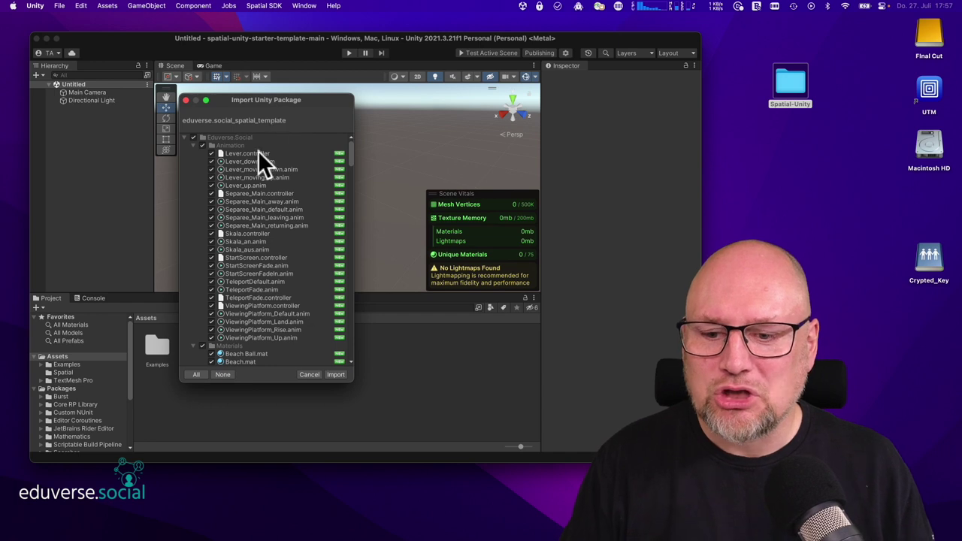
pyautogui.click(336, 373)
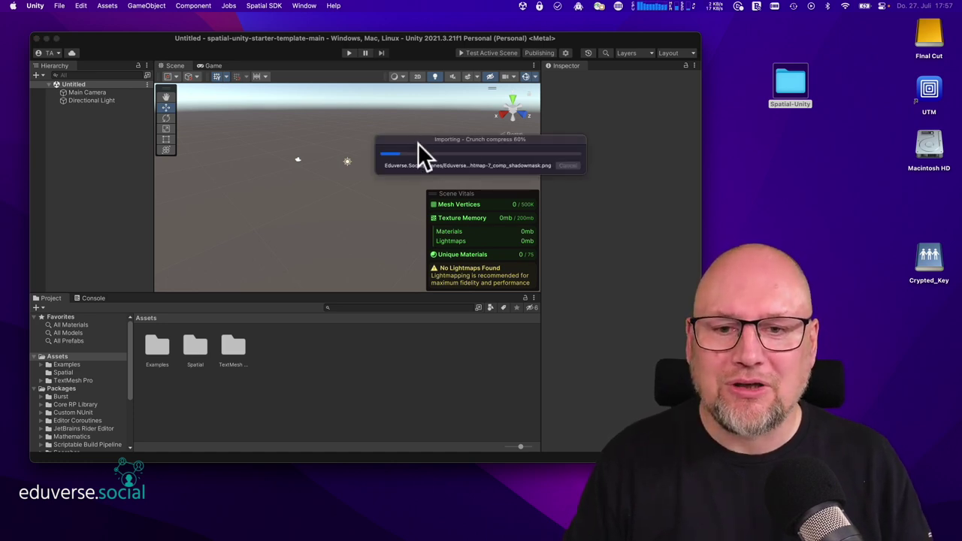
pyautogui.moveTo(417, 141); pyautogui.dragTo(289, 133)
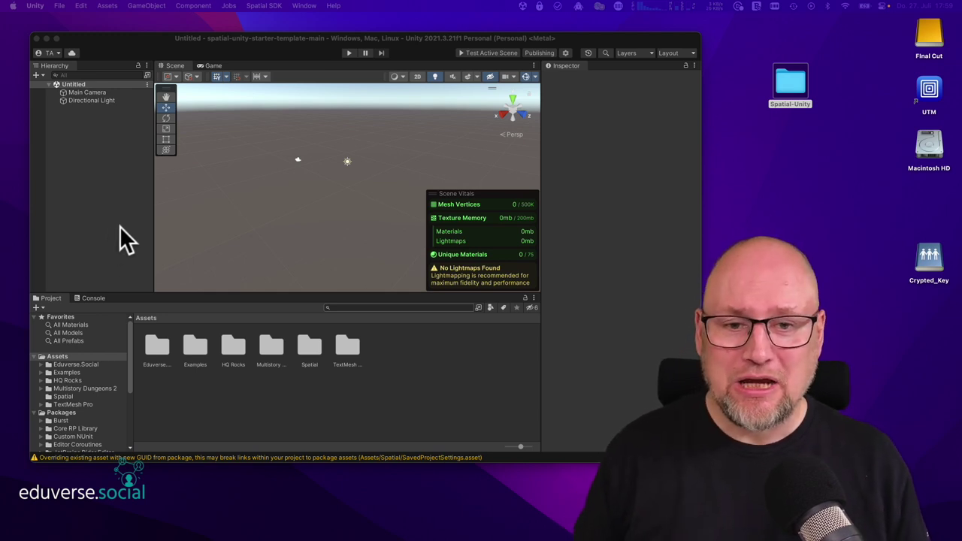
# Open the Eduverse scene from the Scenes folder of Eduverse.Social and return to the Eduverse.Social folder
pyautogui.click(64, 364)
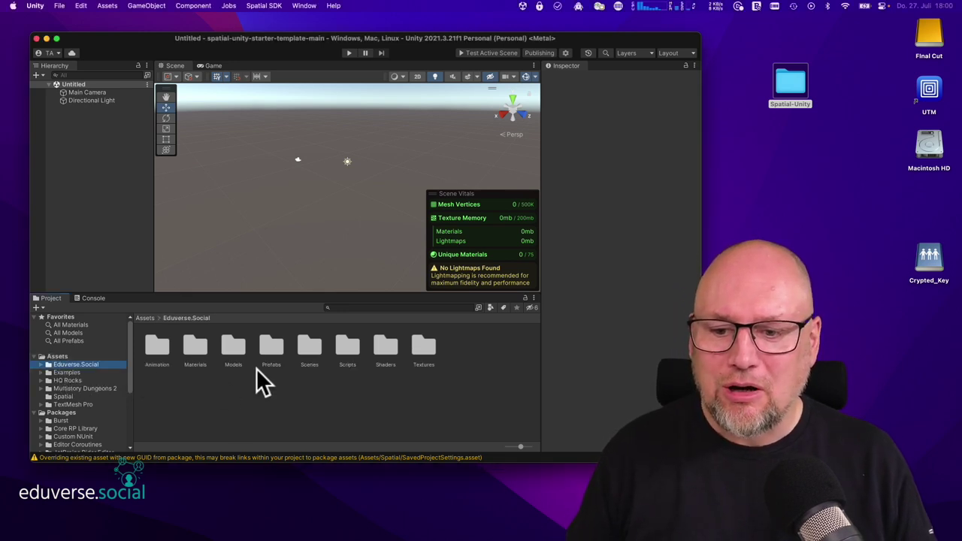
pyautogui.doubleClick(309, 347)
pyautogui.click(200, 347)
pyautogui.doubleClick(200, 345)
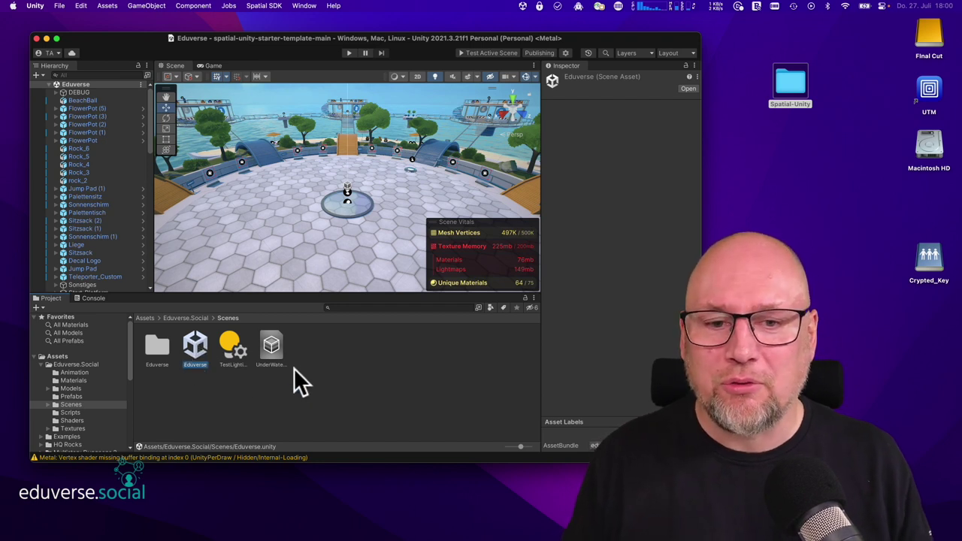
pyautogui.click(185, 318)
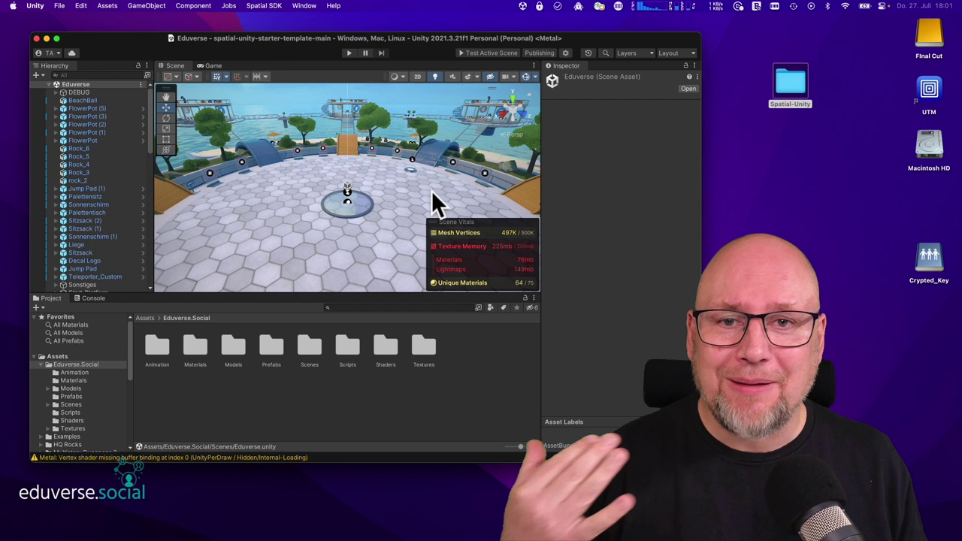
pyautogui.click(566, 52)
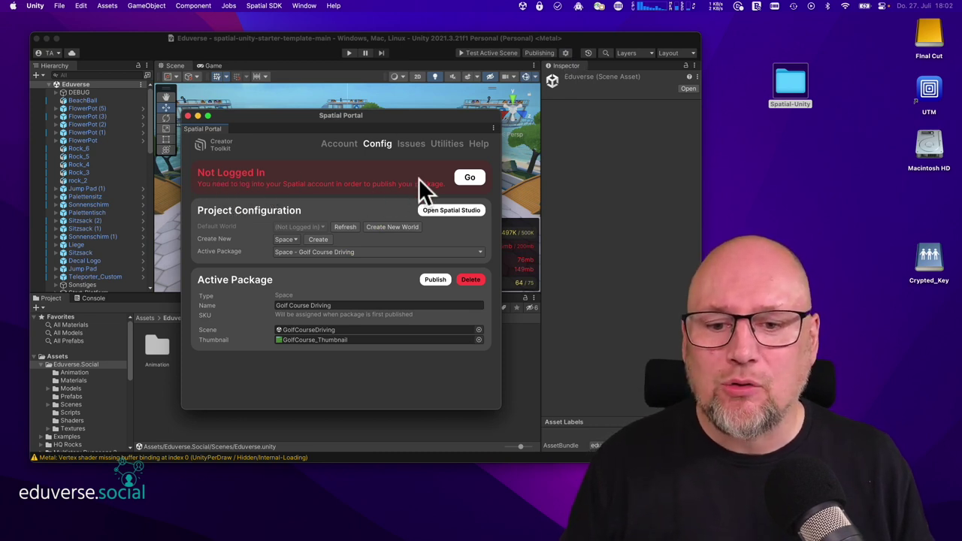
pyautogui.click(464, 177)
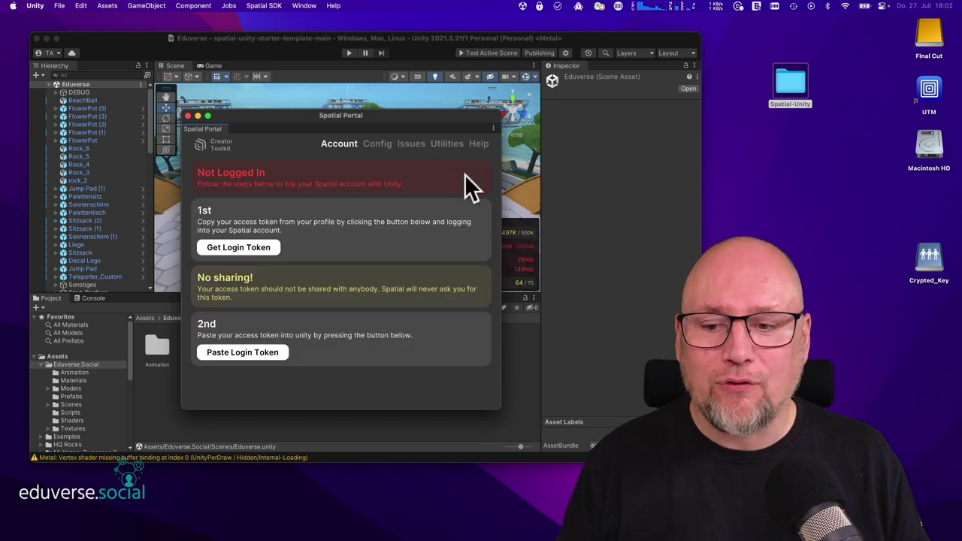
pyautogui.click(248, 250)
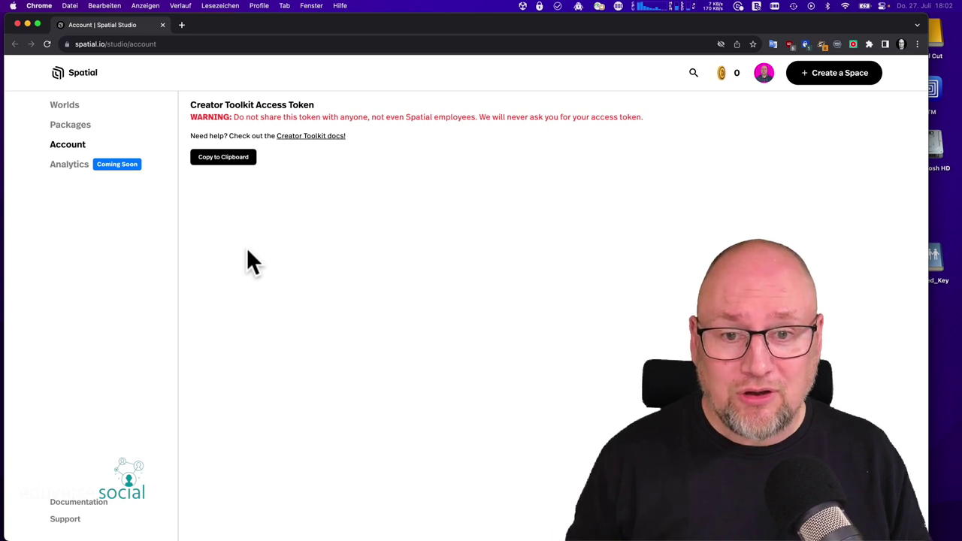
# Copy the Creator Toolkit access token in Chrome, close the browser window, and paste the login token into Unity's Spatial Portal
pyautogui.press('F2')
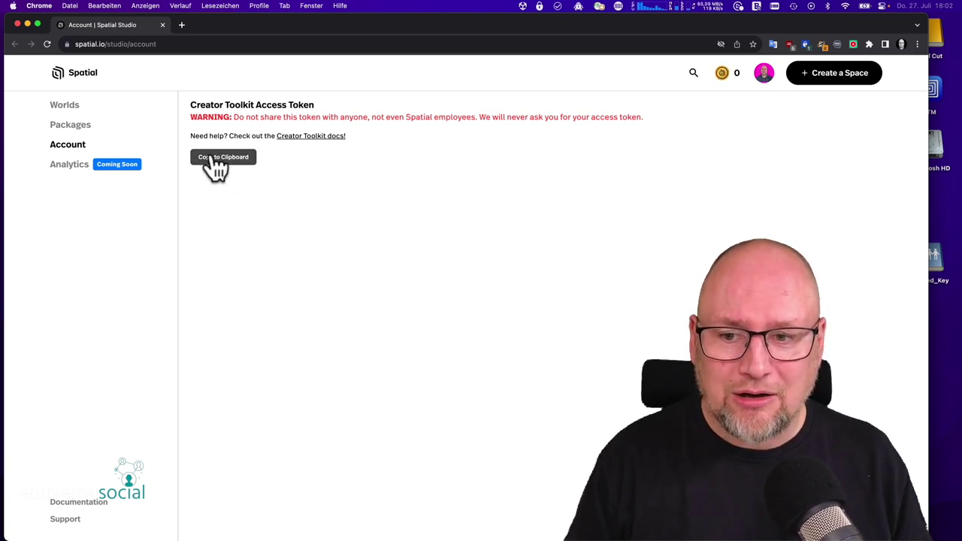
pyautogui.click(233, 170)
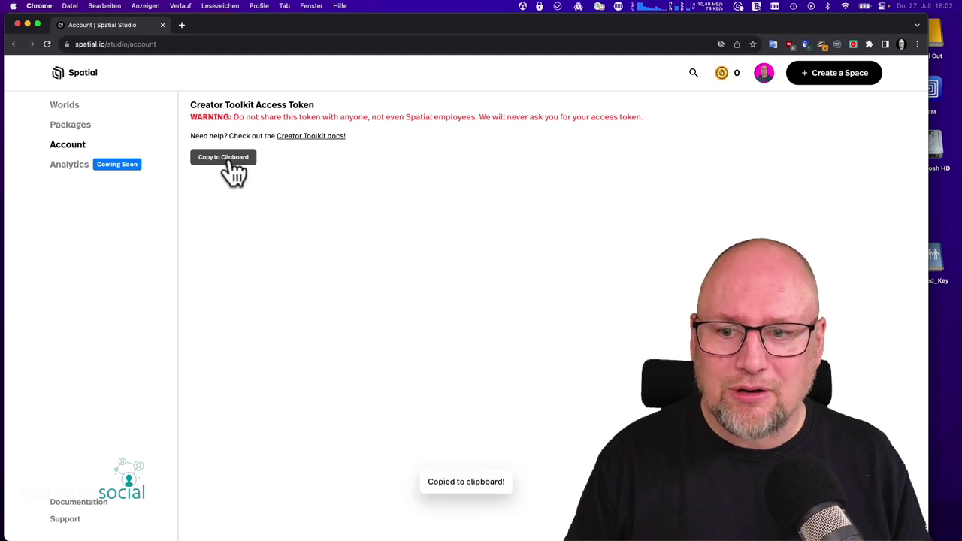
pyautogui.click(17, 25)
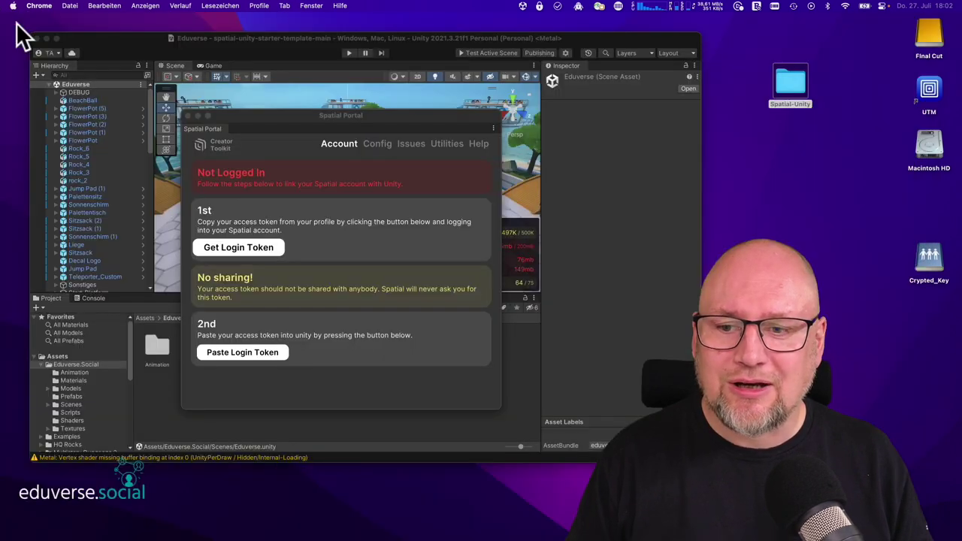
pyautogui.click(247, 350)
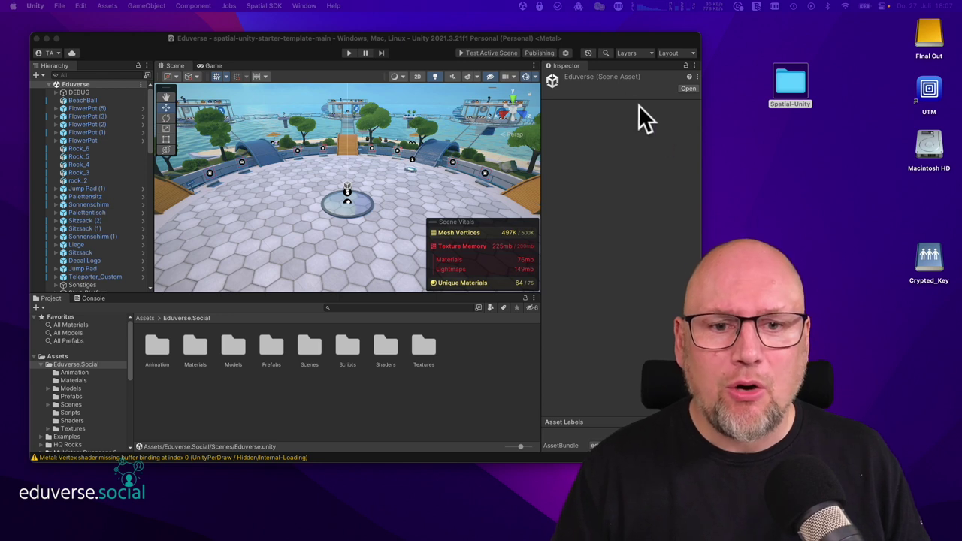
# Create a new Space Template package in the Spatial Portal configuration and name it "eduverse Template"
pyautogui.click(540, 53)
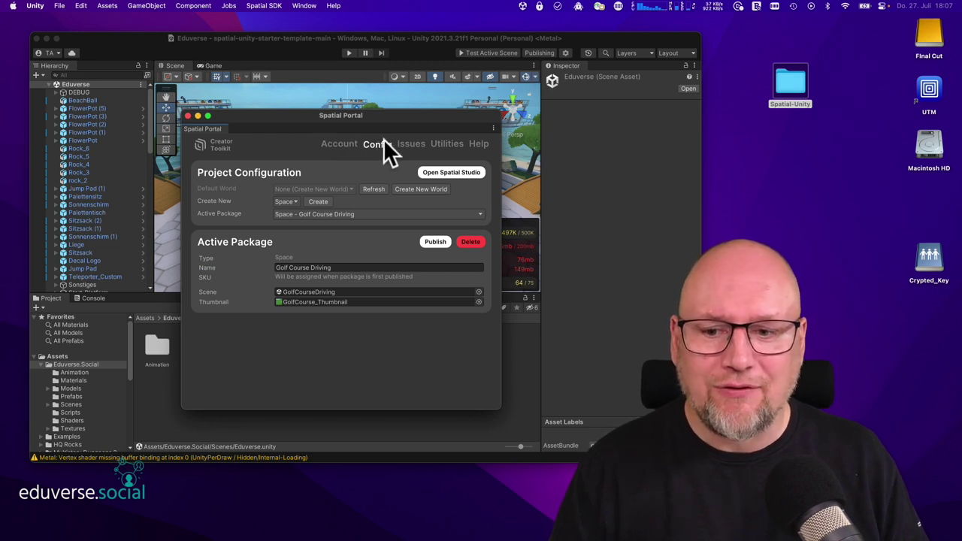
pyautogui.click(285, 201)
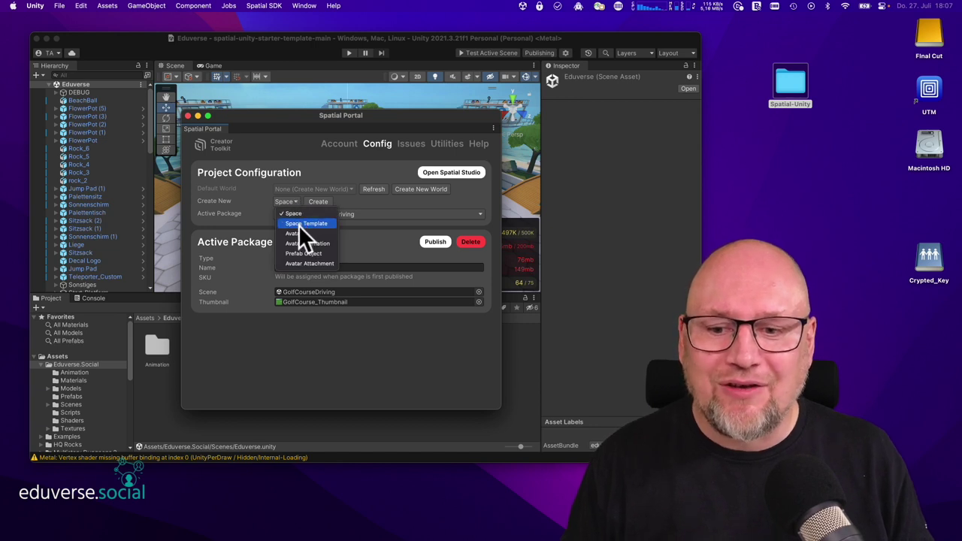
pyautogui.click(303, 223)
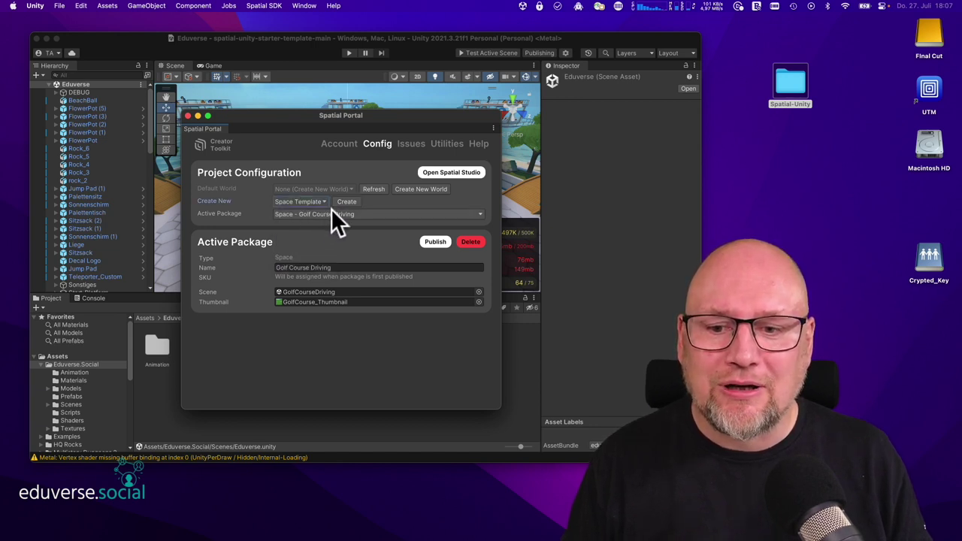
pyautogui.click(346, 201)
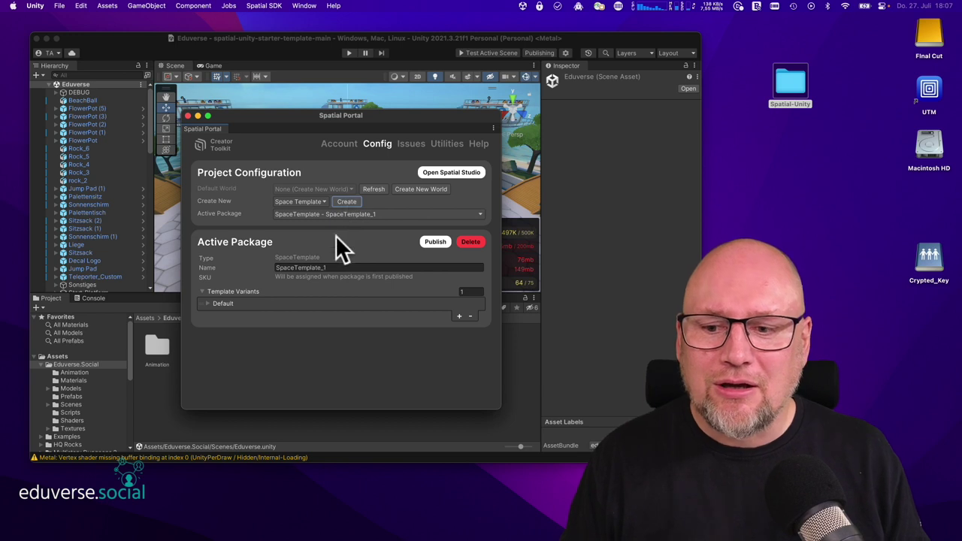
pyautogui.click(340, 267)
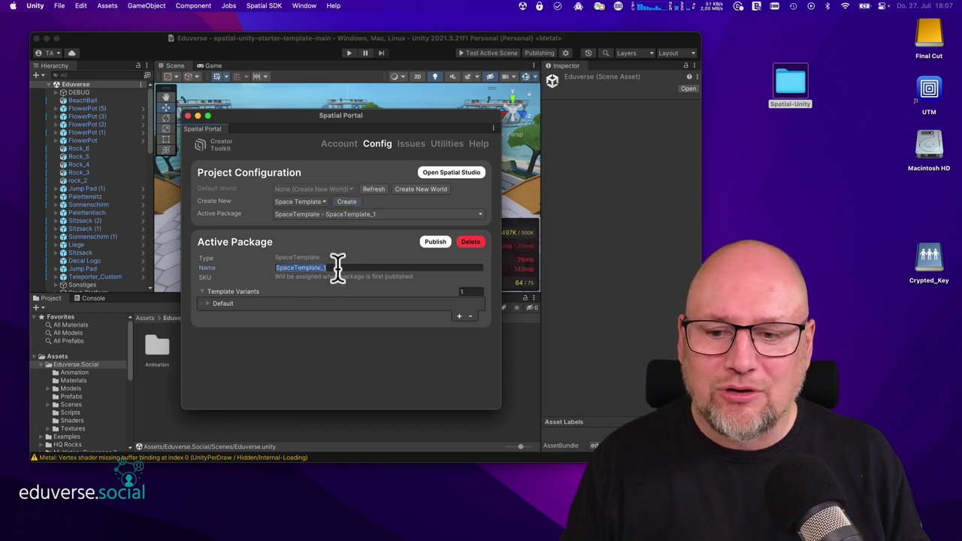
pyautogui.write('e')
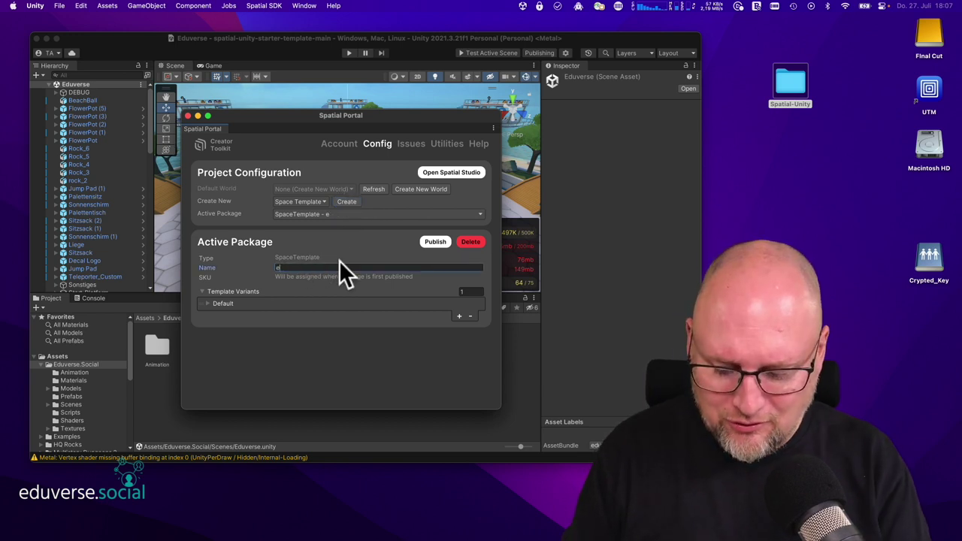
pyautogui.write('duverse Template')
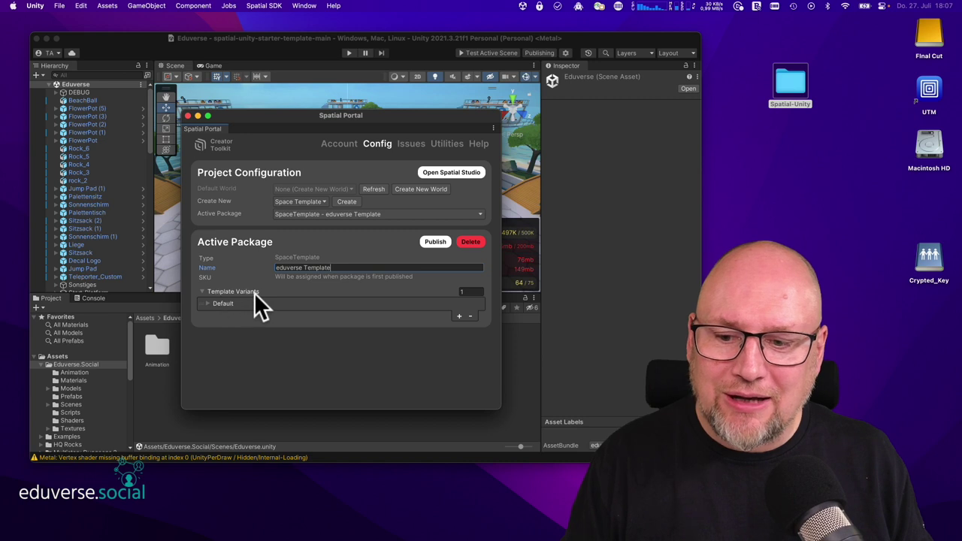
# Expand the Default template variant and assign the Eduverse scene asset as its scene
pyautogui.click(207, 303)
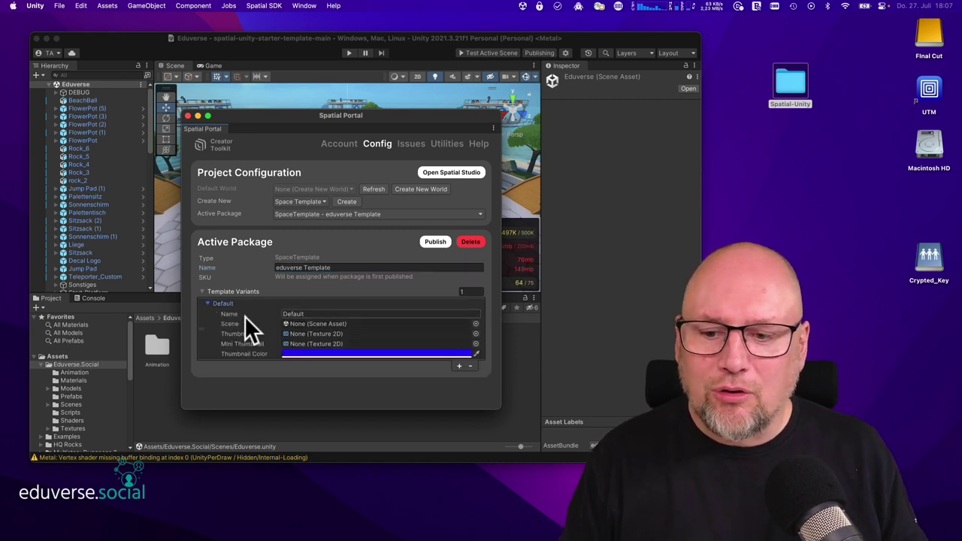
pyautogui.click(477, 324)
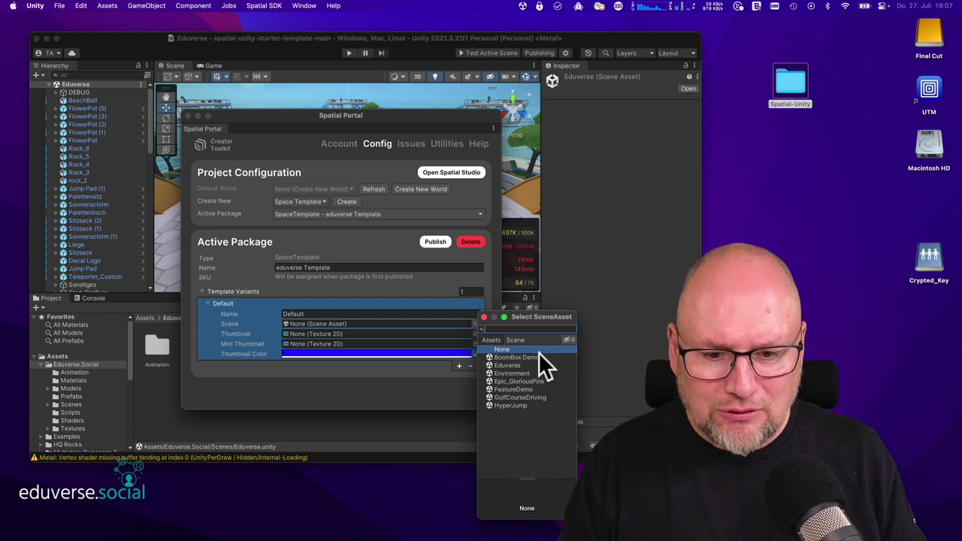
pyautogui.click(518, 340)
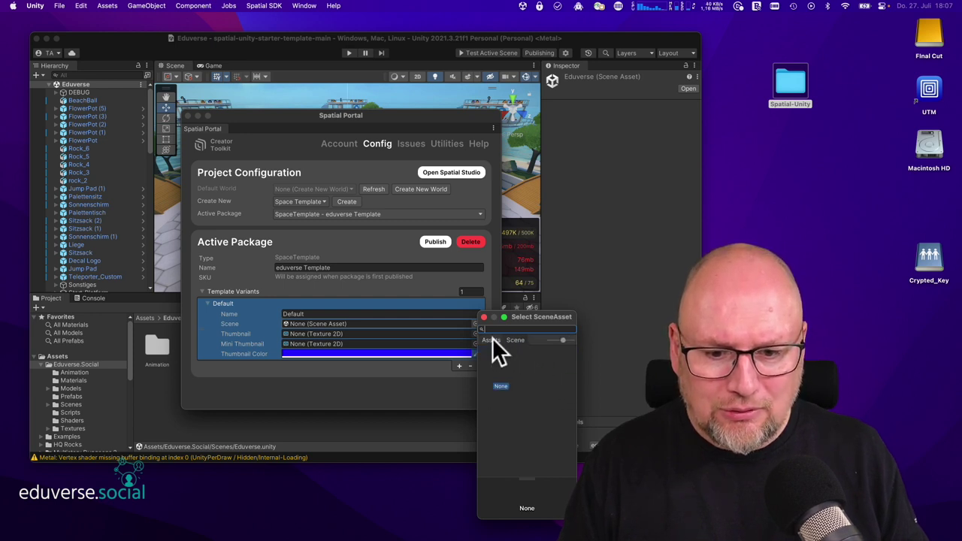
pyautogui.click(493, 340)
pyautogui.click(504, 365)
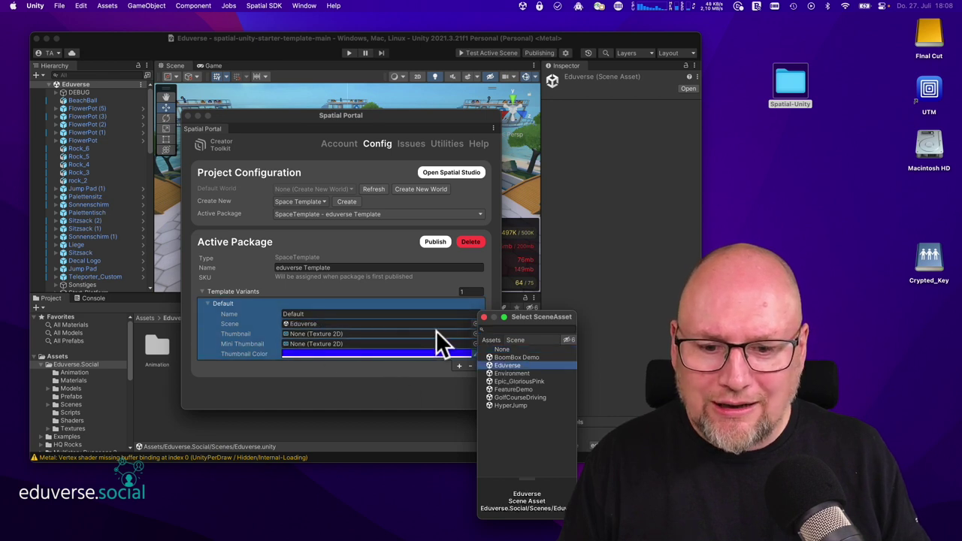
pyautogui.click(484, 317)
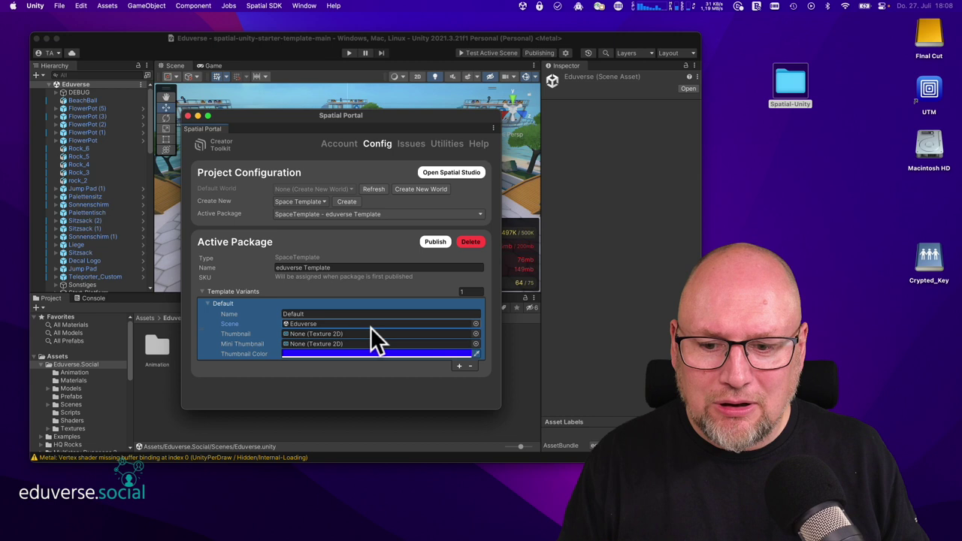
# Search the textures for "thumb" and assign Thumbnail_Eduverse as the Default variant's thumbnail
pyautogui.click(474, 334)
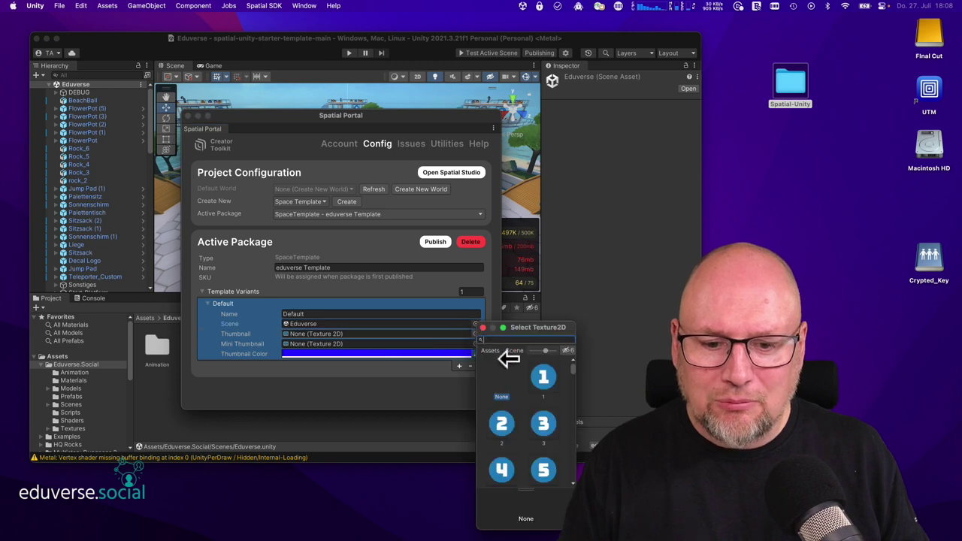
pyautogui.scroll(-3, 521, 404)
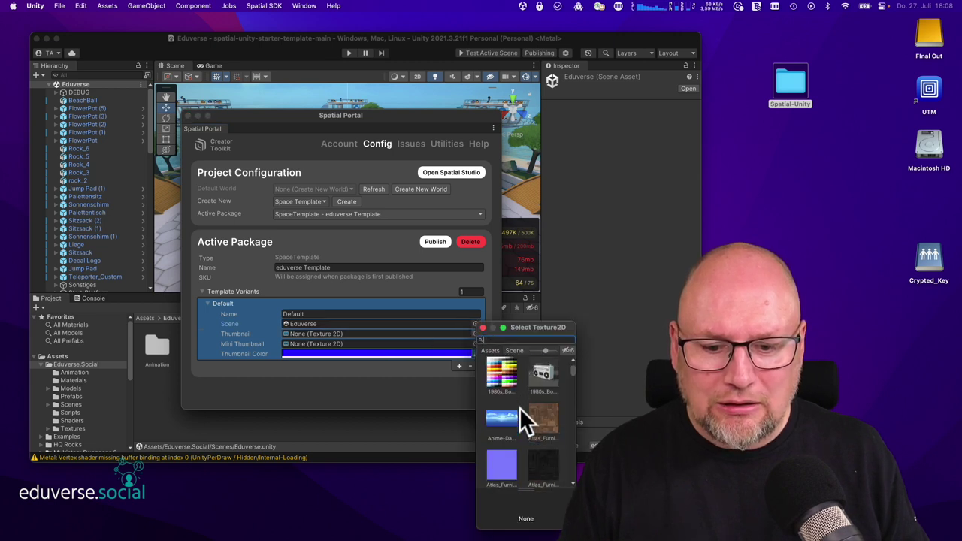
pyautogui.scroll(-5, 515, 407)
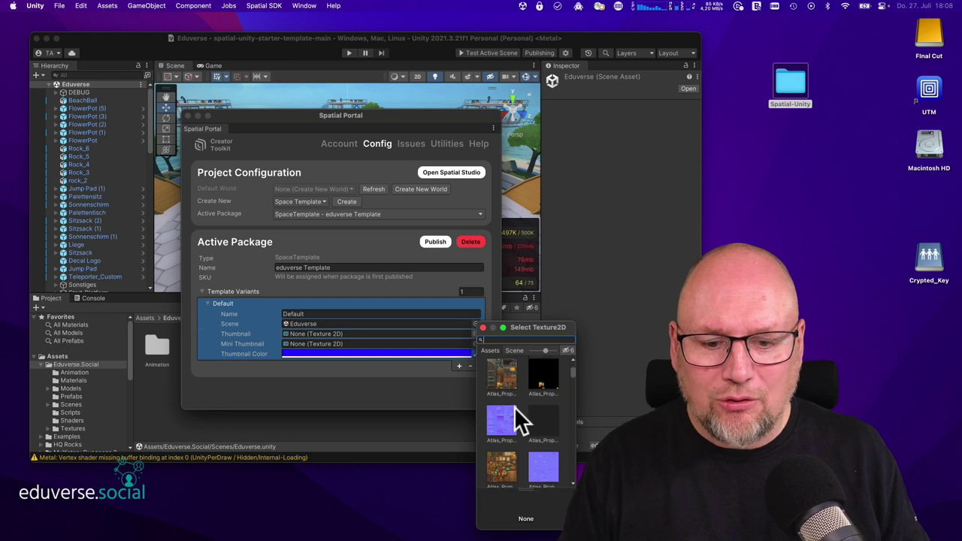
pyautogui.scroll(-6, 516, 413)
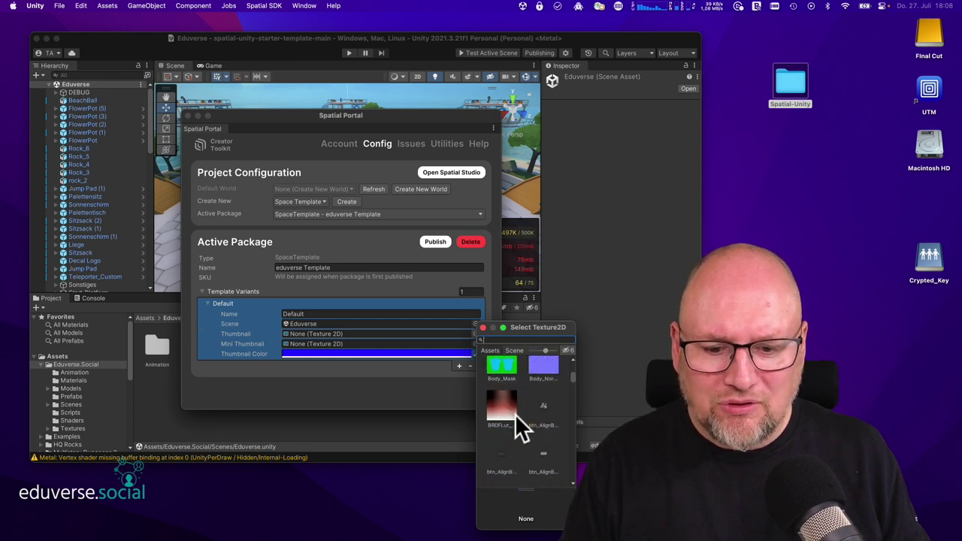
pyautogui.scroll(-4, 515, 419)
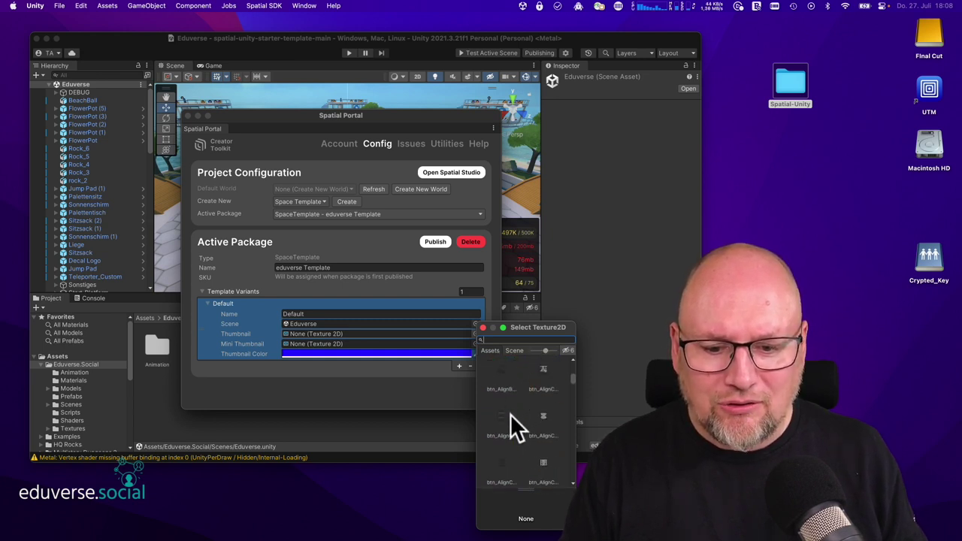
pyautogui.scroll(-3, 518, 436)
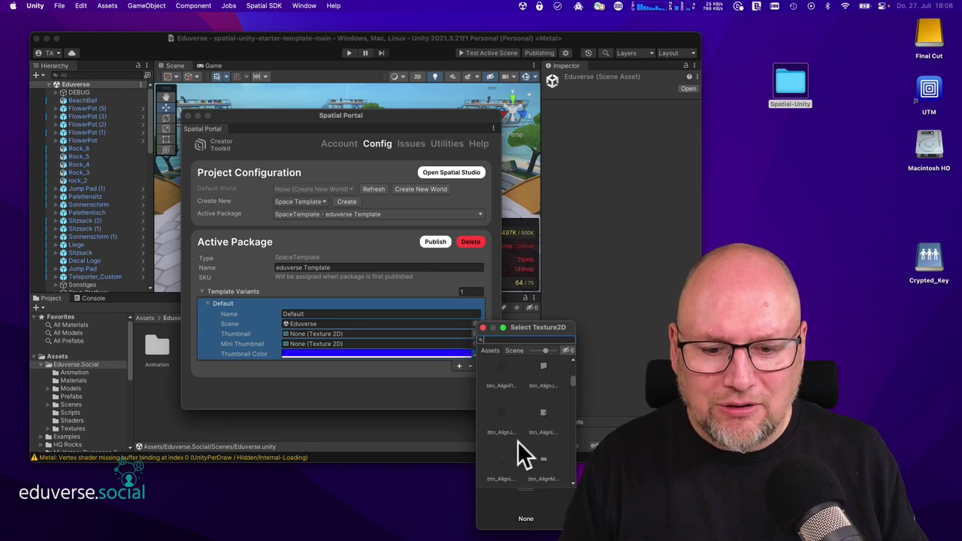
pyautogui.scroll(-5, 517, 441)
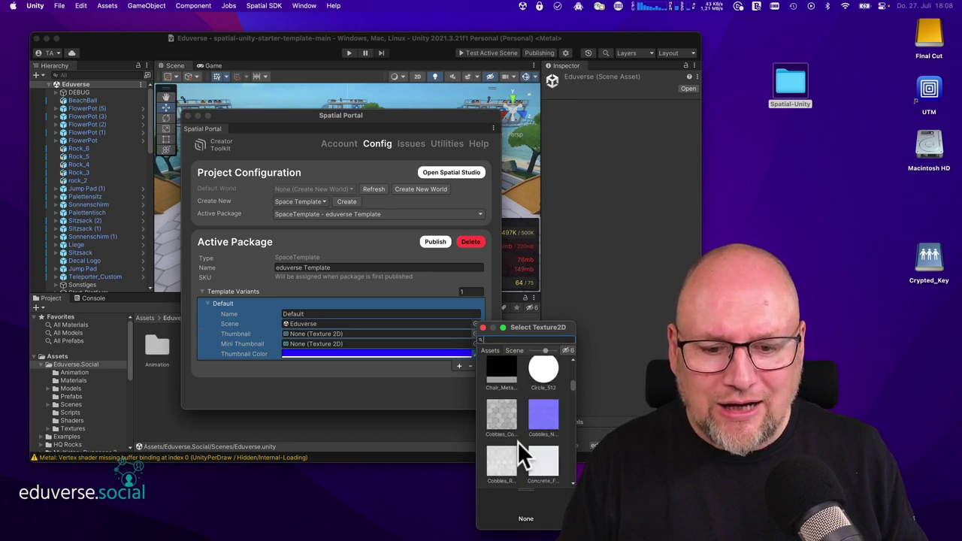
pyautogui.scroll(-6, 517, 440)
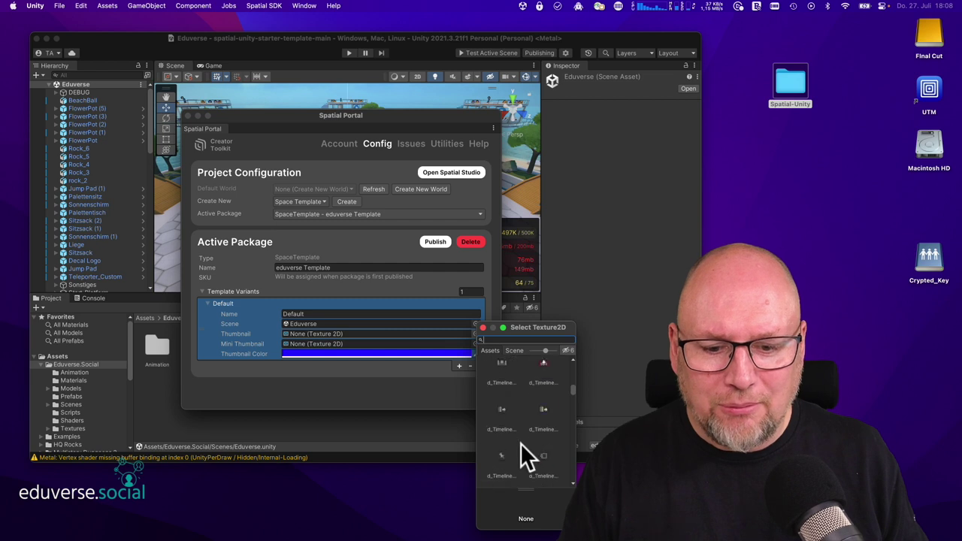
pyautogui.scroll(-3, 524, 444)
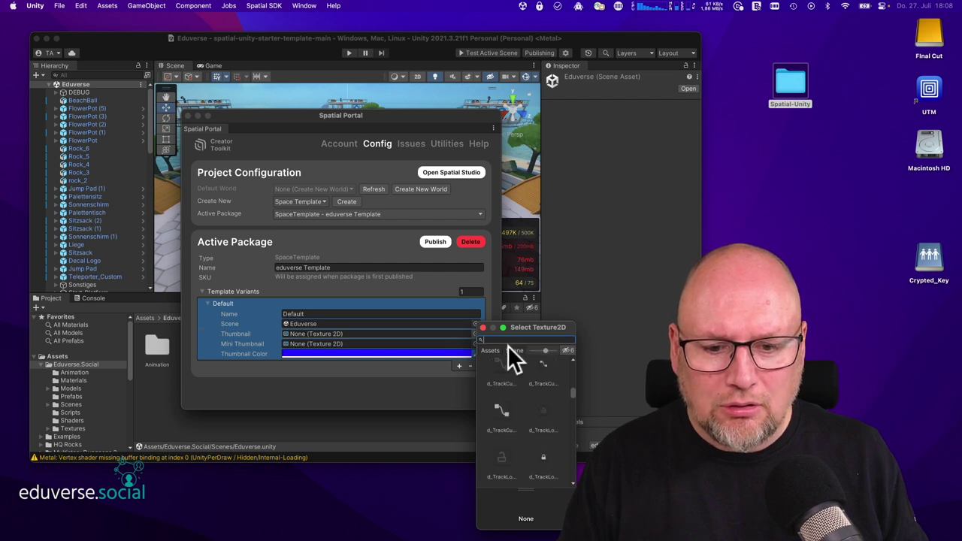
pyautogui.write('thumb')
pyautogui.click(502, 458)
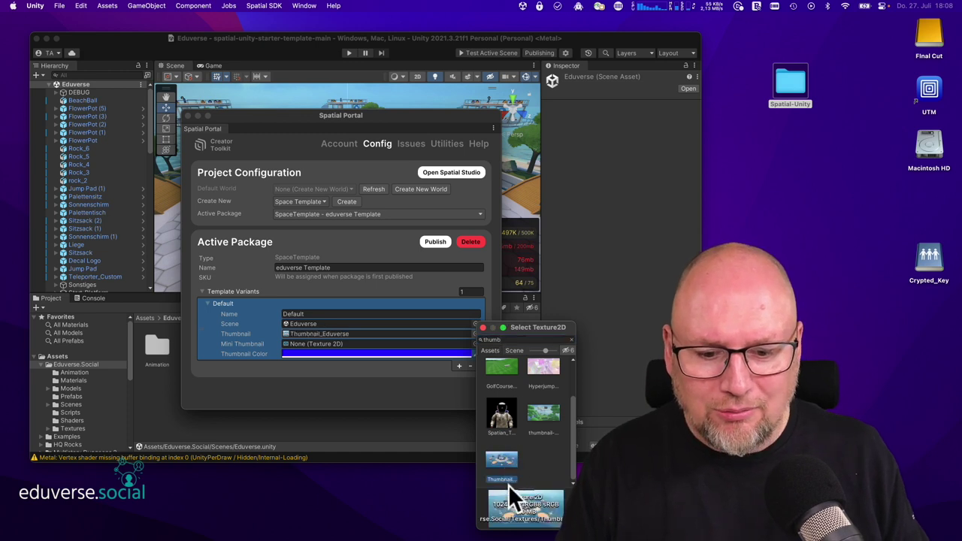
pyautogui.click(482, 324)
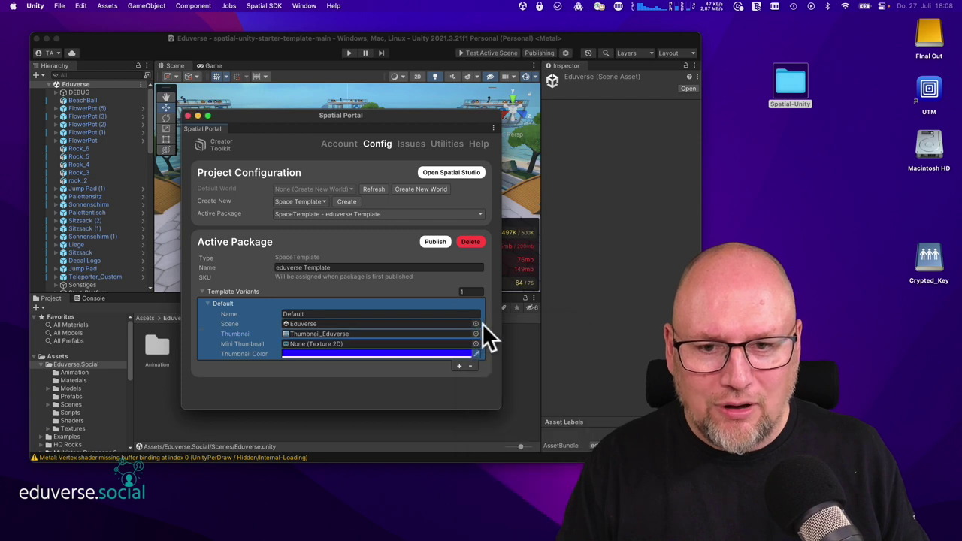
# Close the Spatial Portal, test the active Eduverse scene in the Spatial sandbox, and close the browser after viewing it
pyautogui.click(188, 116)
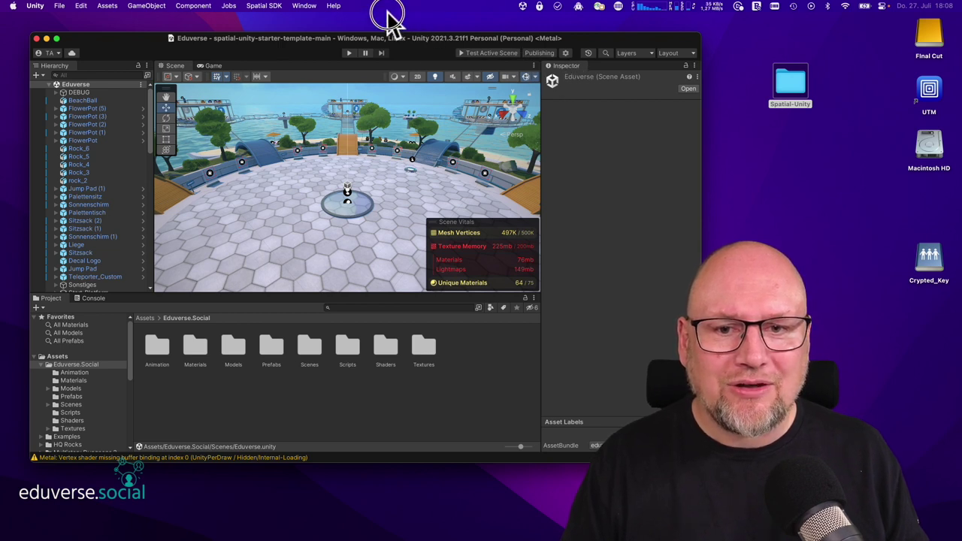
pyautogui.click(477, 49)
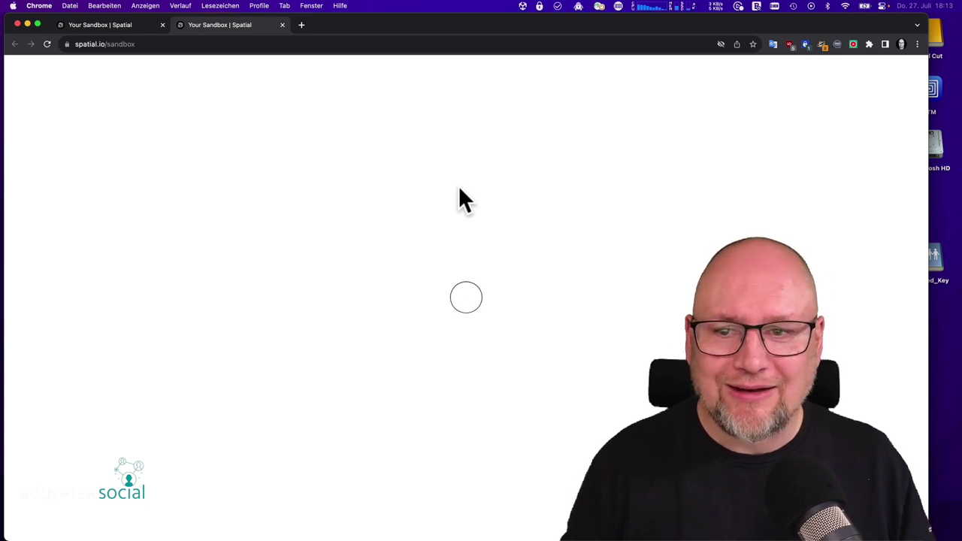
pyautogui.click(162, 26)
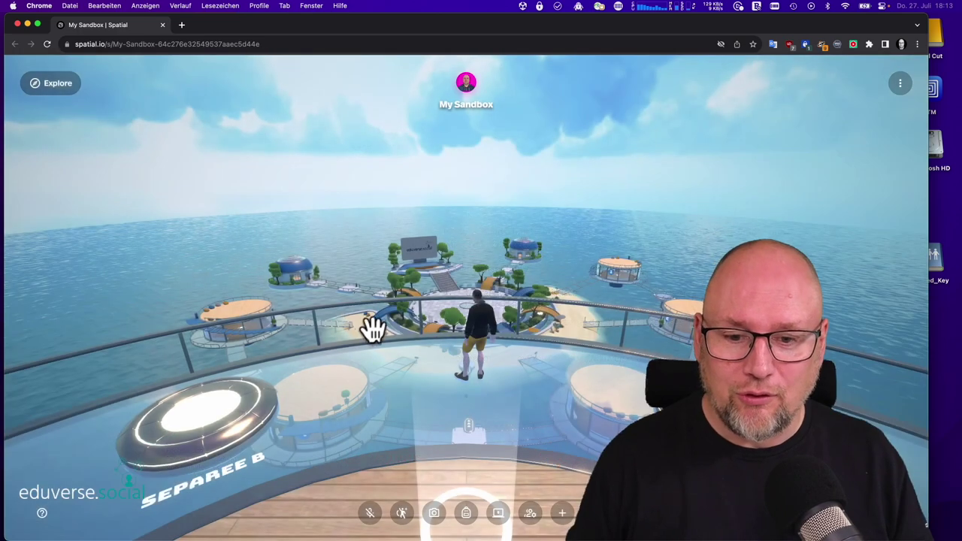
pyautogui.click(18, 24)
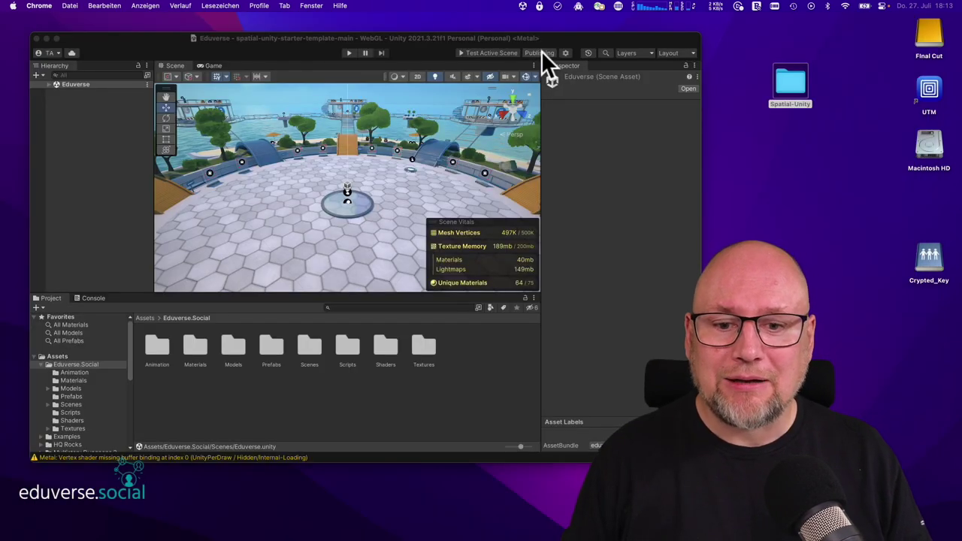
# Publish the eduverse Template package from the Spatial Portal, confirming the upload and reloading the externally modified Eduverse scene
pyautogui.click(542, 51)
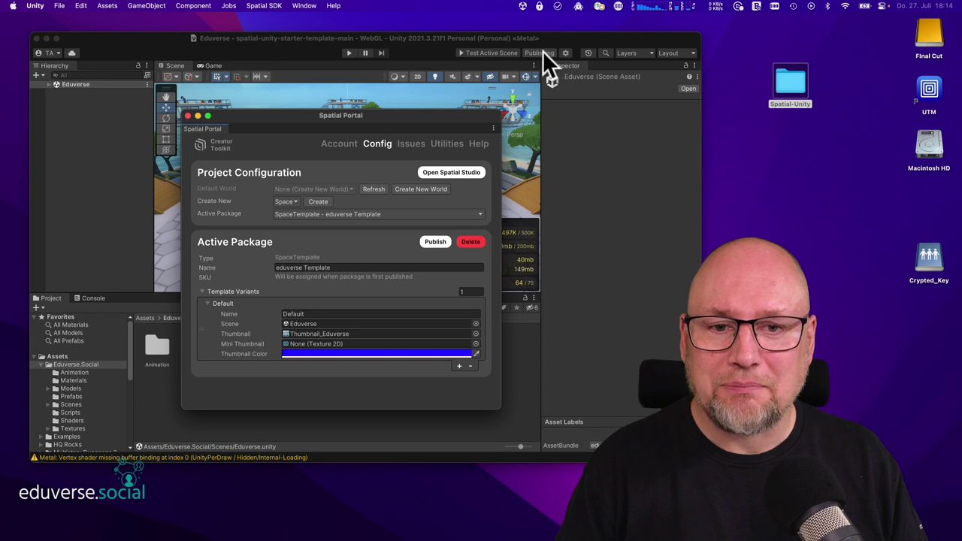
pyautogui.click(433, 242)
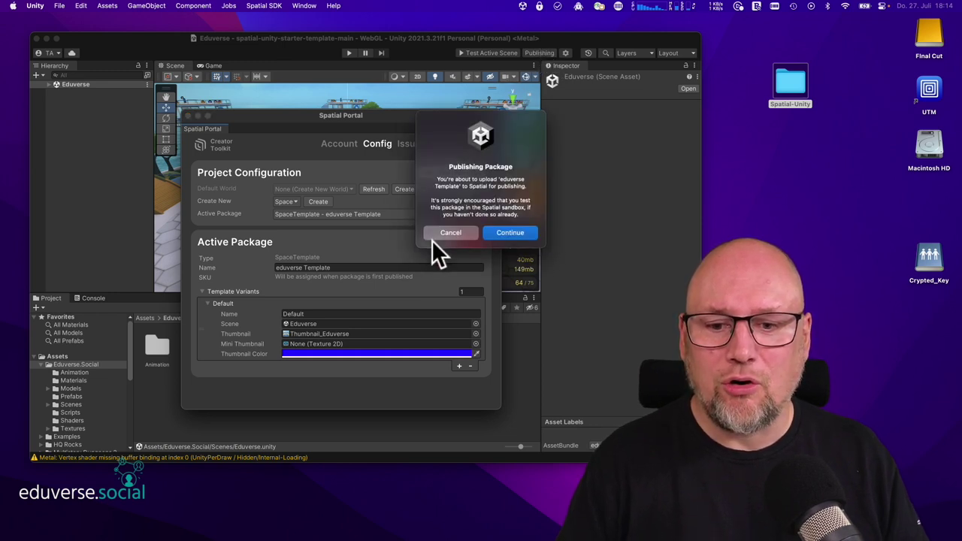
pyautogui.click(510, 233)
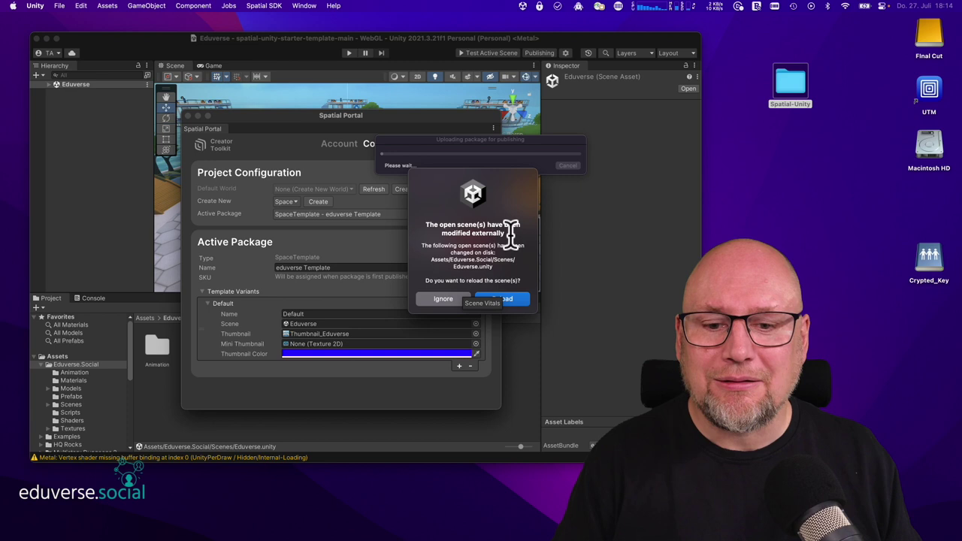
pyautogui.click(519, 298)
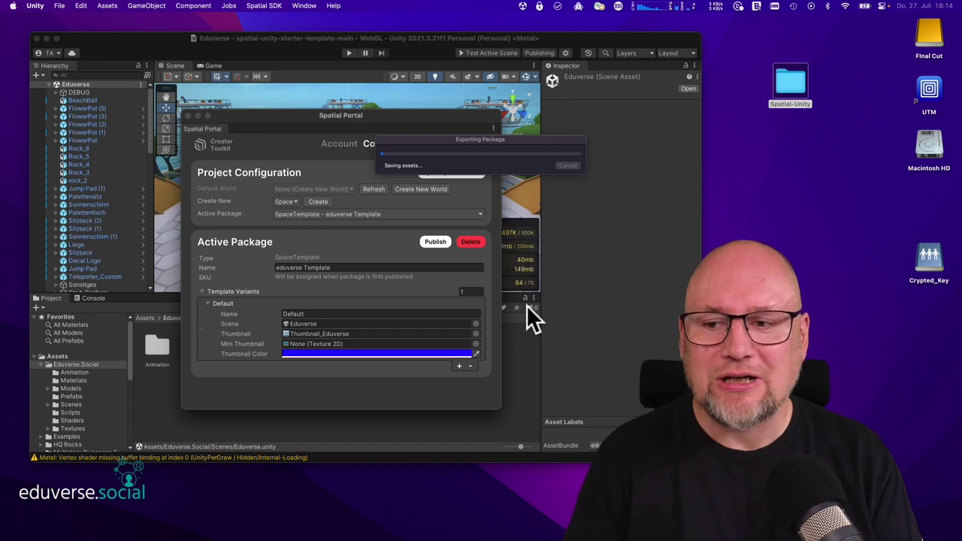